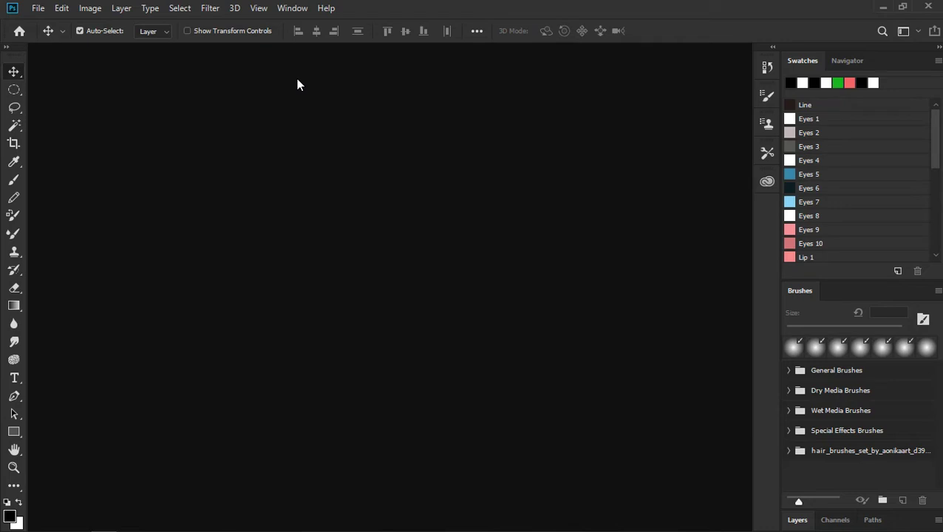
Switch to the Essentials (Default) workspace and reset it to its original panel layout
{"action": "left_click", "coordinate": [294, 9]}
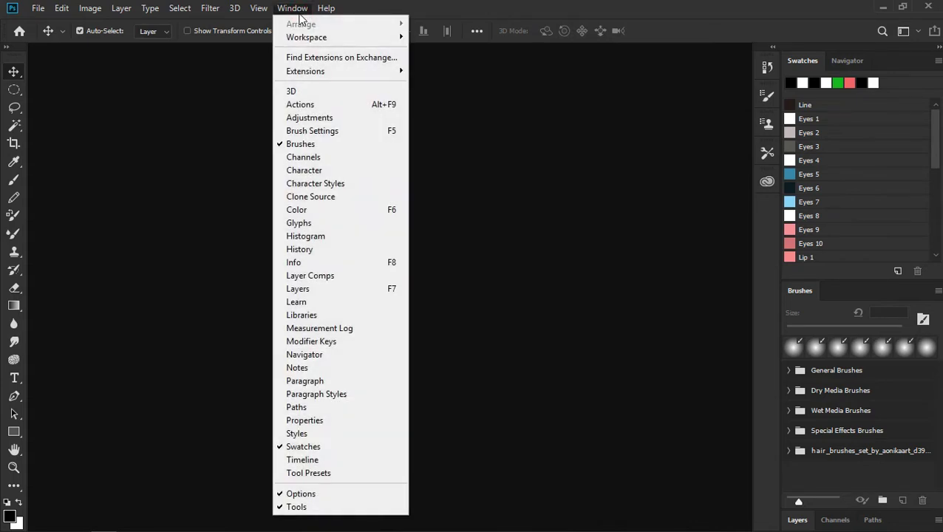
{"action": "mouse_move", "coordinate": [303, 39]}
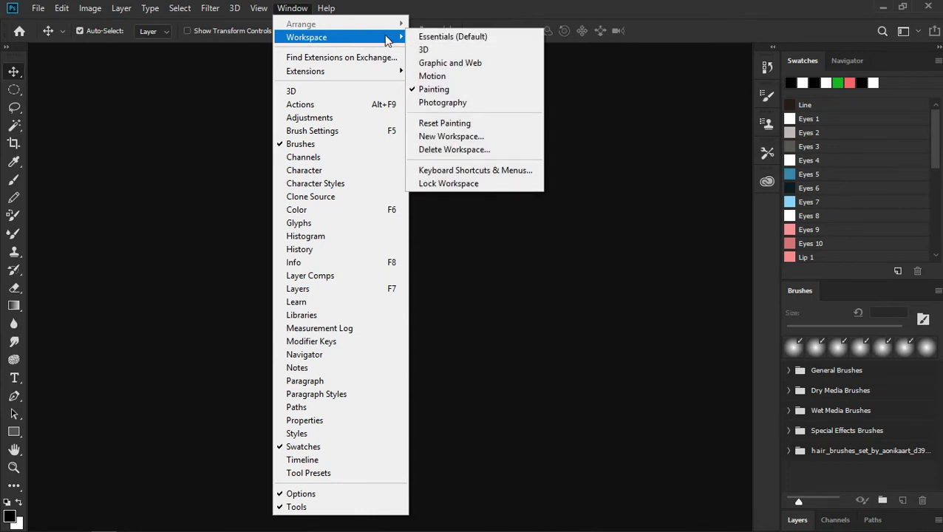
{"action": "left_click", "coordinate": [507, 39]}
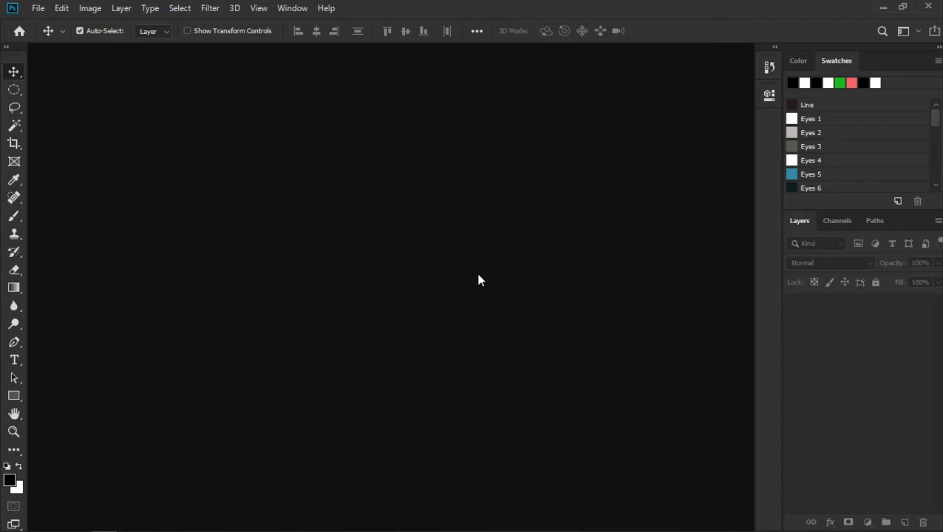
{"action": "left_click", "coordinate": [299, 11]}
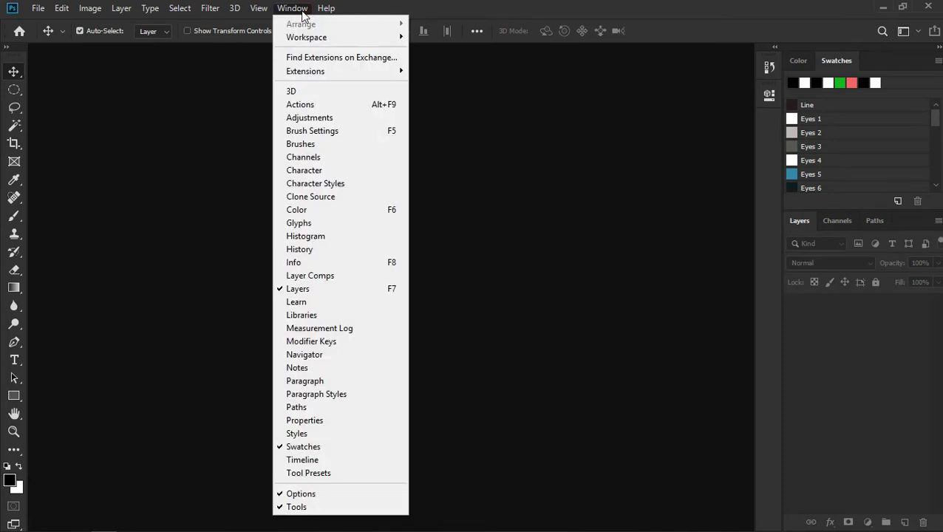
{"action": "mouse_move", "coordinate": [304, 39]}
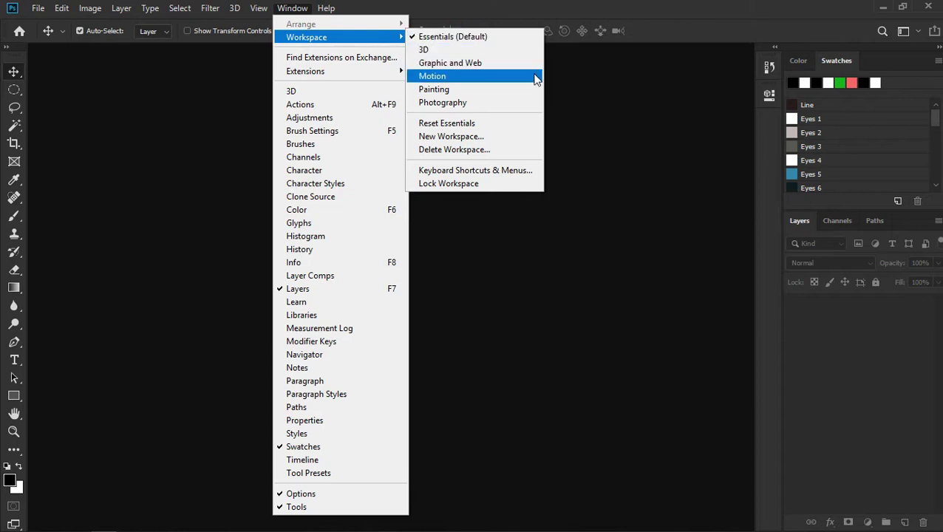
{"action": "left_click", "coordinate": [493, 130]}
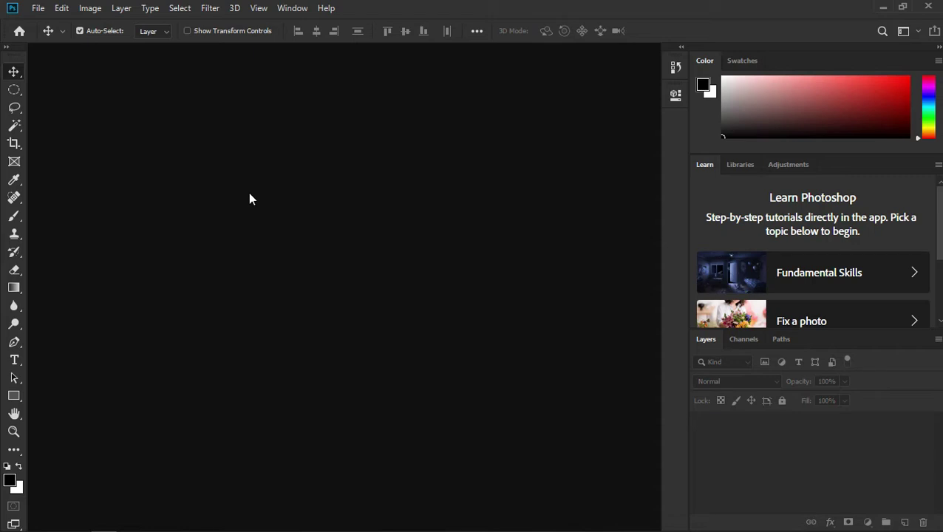
Open the Interface preferences and try the three lighter color themes in turn, up to the lightest one
{"action": "left_click", "coordinate": [62, 8]}
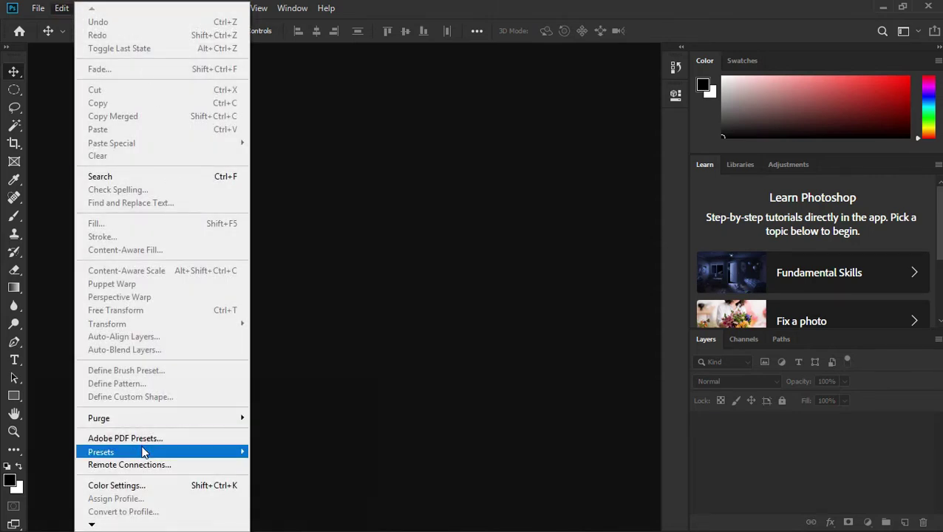
{"action": "mouse_move", "coordinate": [95, 526]}
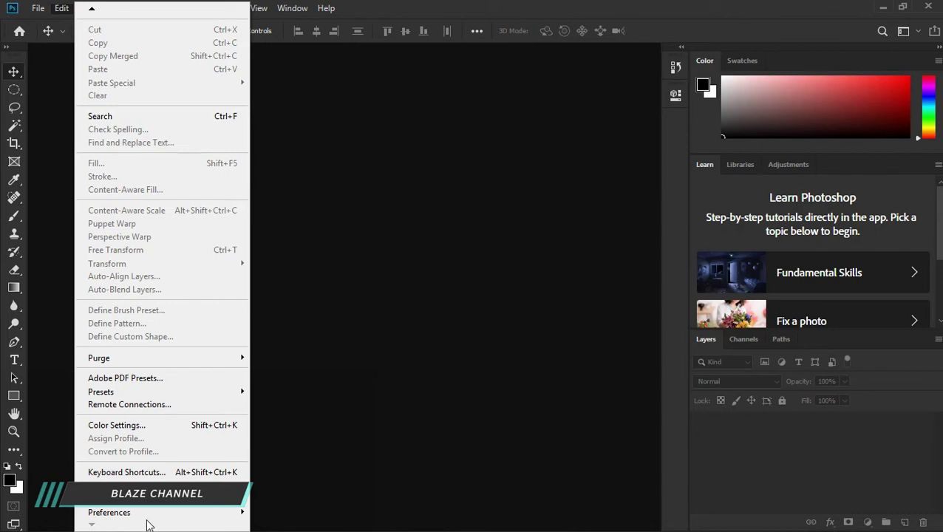
{"action": "mouse_move", "coordinate": [165, 520]}
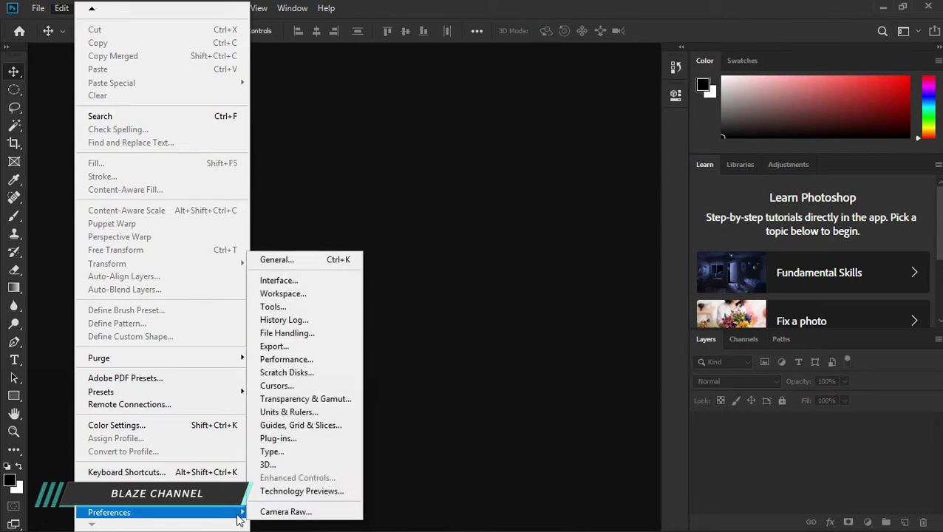
{"action": "left_click", "coordinate": [328, 284]}
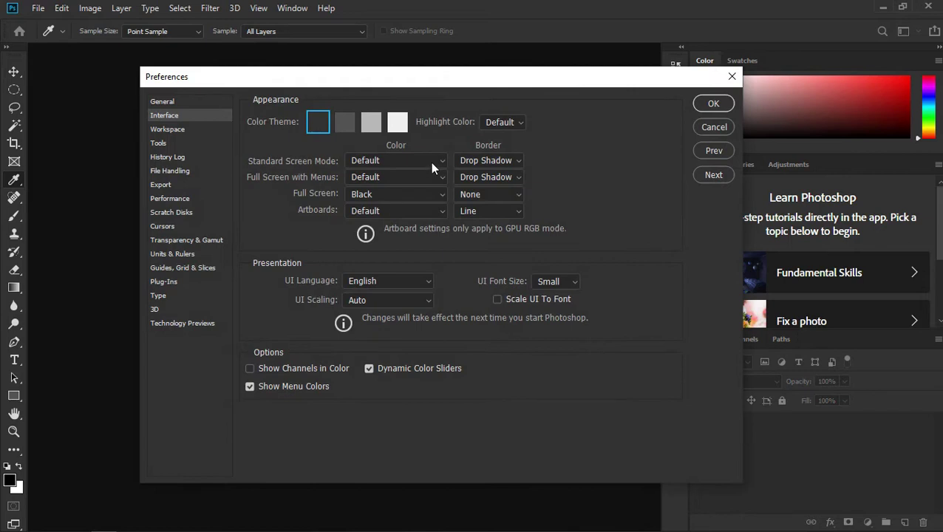
{"action": "left_click_drag", "start_coordinate": [406, 87], "coordinate": [397, 65]}
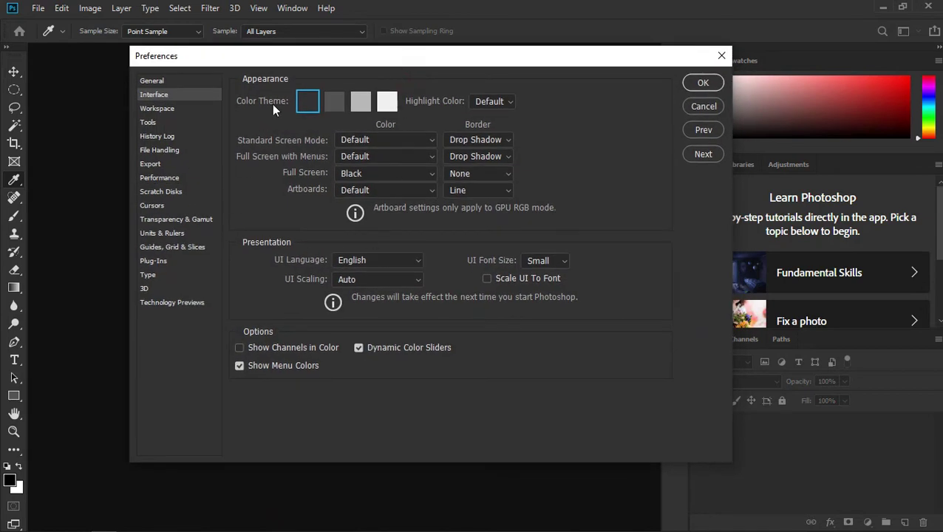
{"action": "left_click", "coordinate": [326, 104]}
{"action": "left_click", "coordinate": [360, 102]}
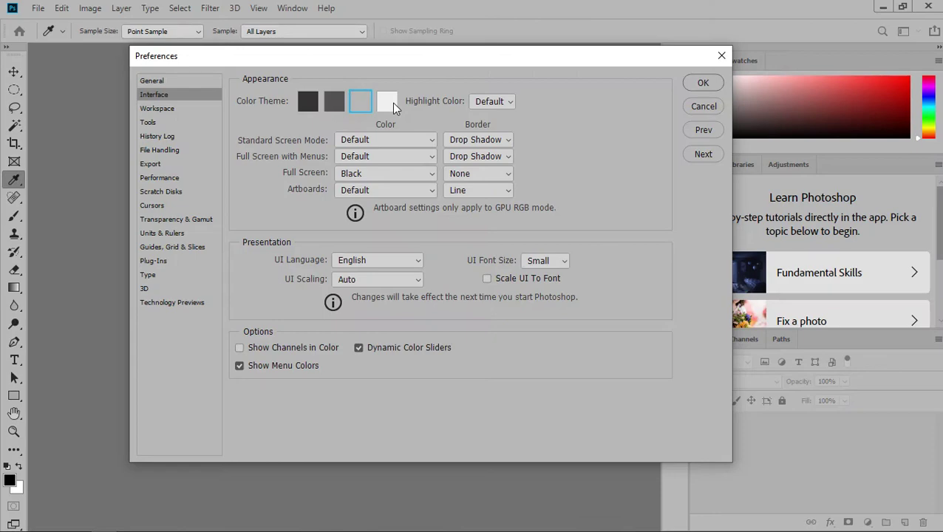
{"action": "left_click", "coordinate": [390, 103]}
{"action": "left_click_drag", "start_coordinate": [391, 57], "coordinate": [350, 105]}
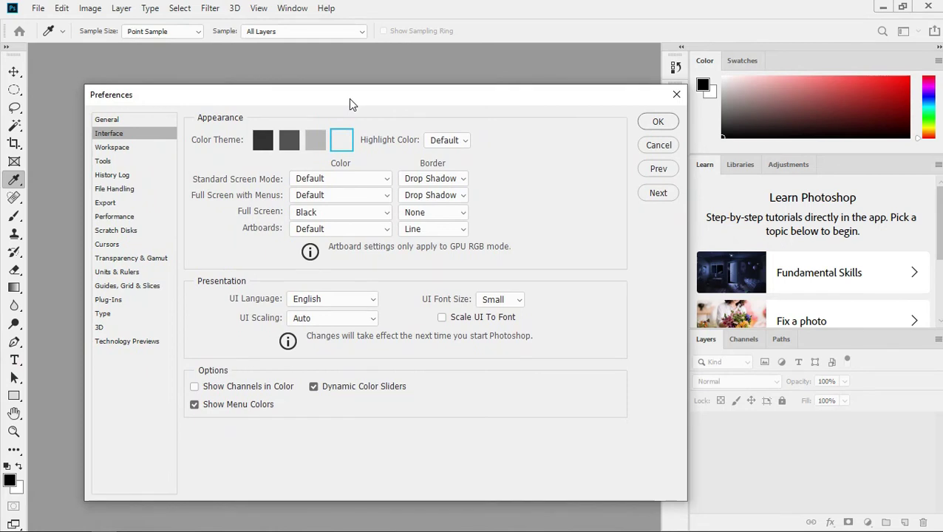
Try the two middle gray themes, set the color theme to the darkest option, and apply the preferences
{"action": "left_click", "coordinate": [322, 142]}
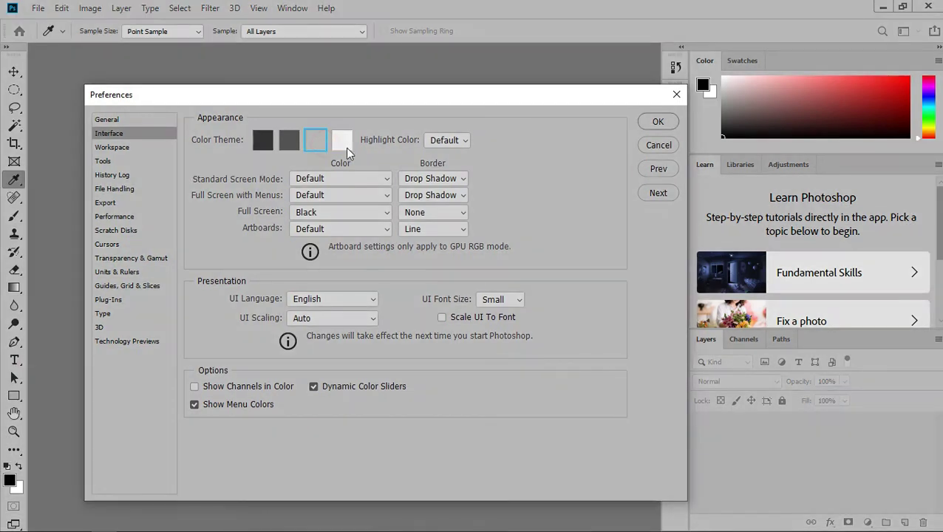
{"action": "left_click", "coordinate": [289, 142]}
{"action": "mouse_move", "coordinate": [305, 102]}
{"action": "left_mouse_down"}
{"action": "mouse_move", "coordinate": [322, 207]}
{"action": "mouse_move", "coordinate": [323, 110]}
{"action": "mouse_move", "coordinate": [310, 233]}
{"action": "mouse_move", "coordinate": [295, 93]}
{"action": "left_mouse_up"}
{"action": "left_click", "coordinate": [276, 139]}
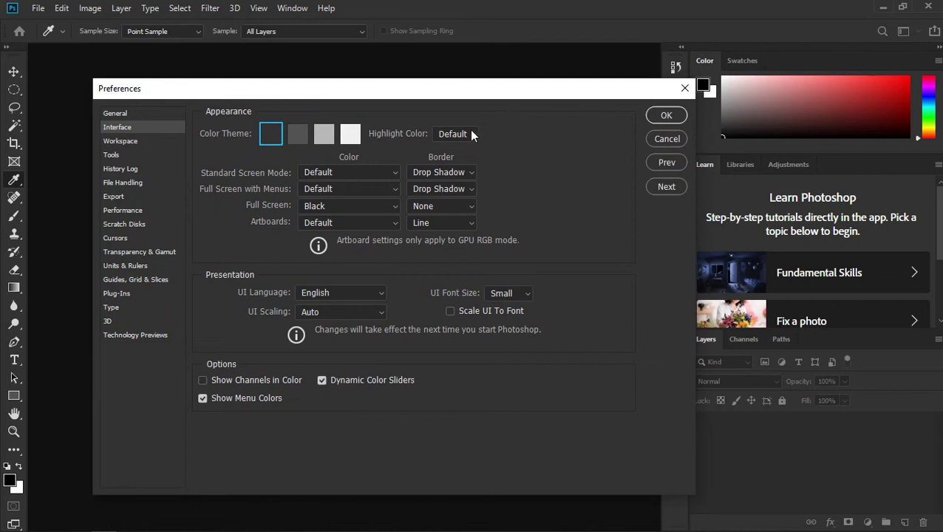
{"action": "left_click", "coordinate": [665, 117]}
{"action": "key", "text": "v"}
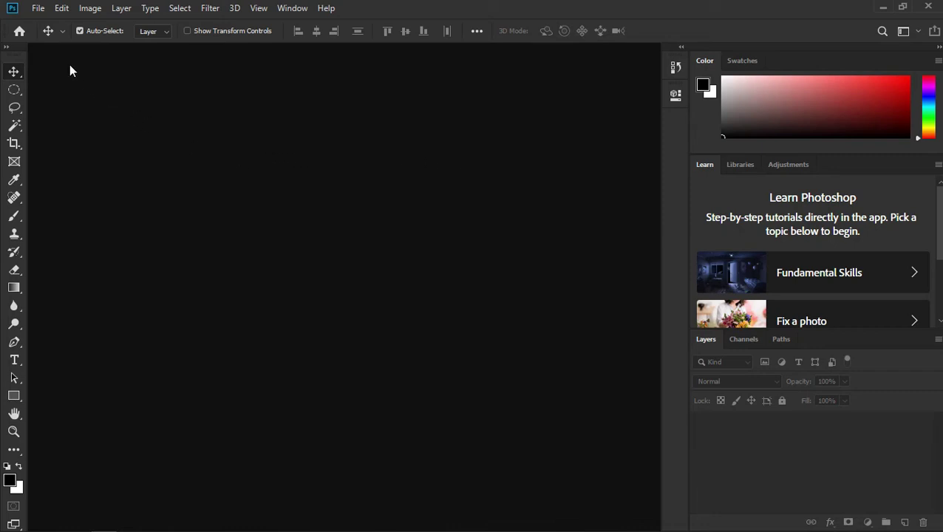
Open the file INTERFACE INTRODUCTION.psd
{"action": "left_click", "coordinate": [37, 9]}
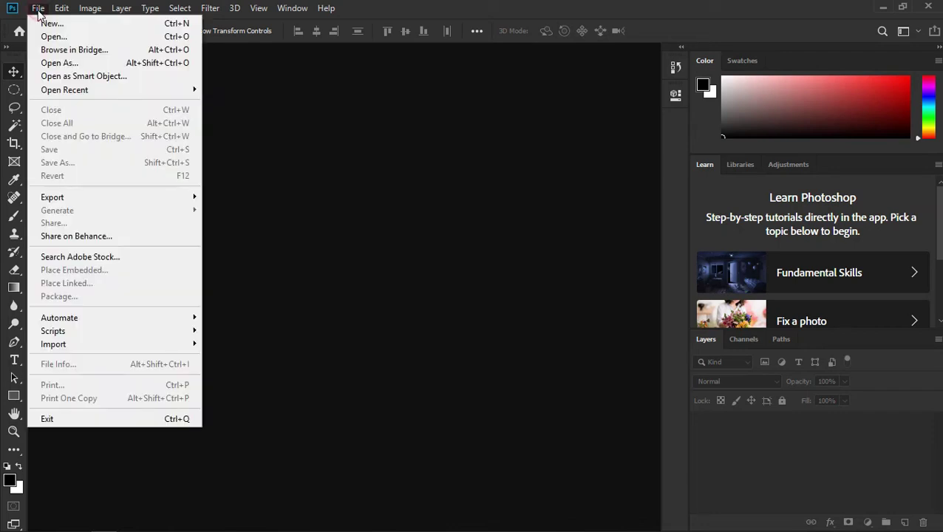
{"action": "left_click", "coordinate": [52, 36]}
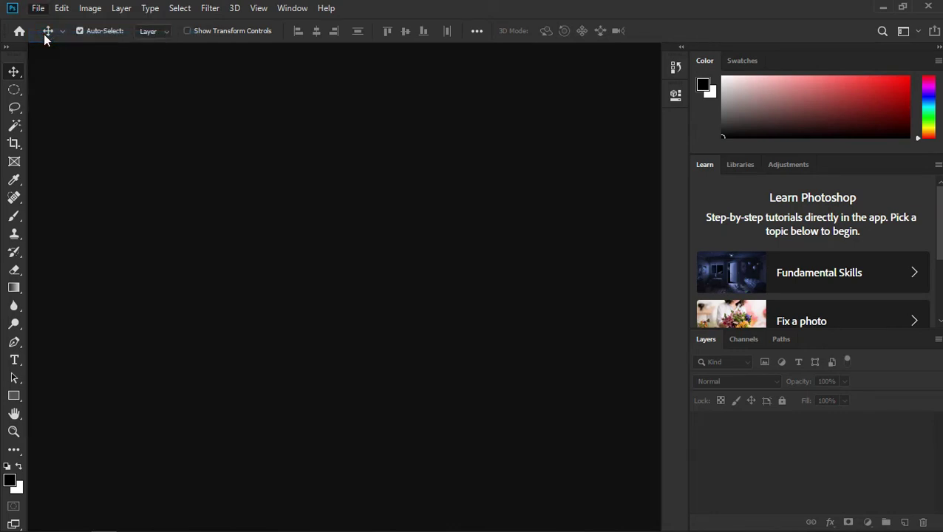
{"action": "left_click", "coordinate": [163, 117]}
{"action": "double_click", "coordinate": [163, 117]}
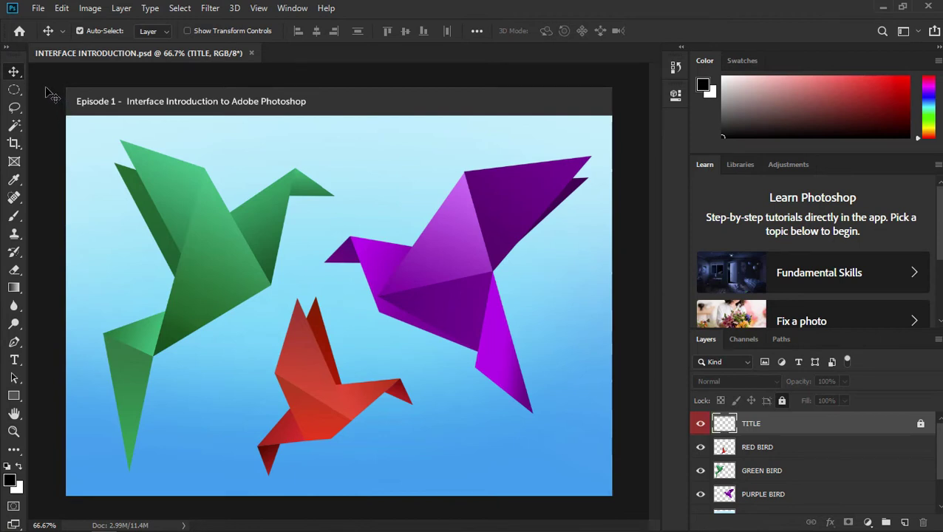
Compare the options of the Elliptical Marquee and Lasso tools with those of the Move tool, ending on the Move tool
{"action": "left_click", "coordinate": [14, 91]}
{"action": "left_click", "coordinate": [16, 74]}
{"action": "left_click", "coordinate": [16, 94]}
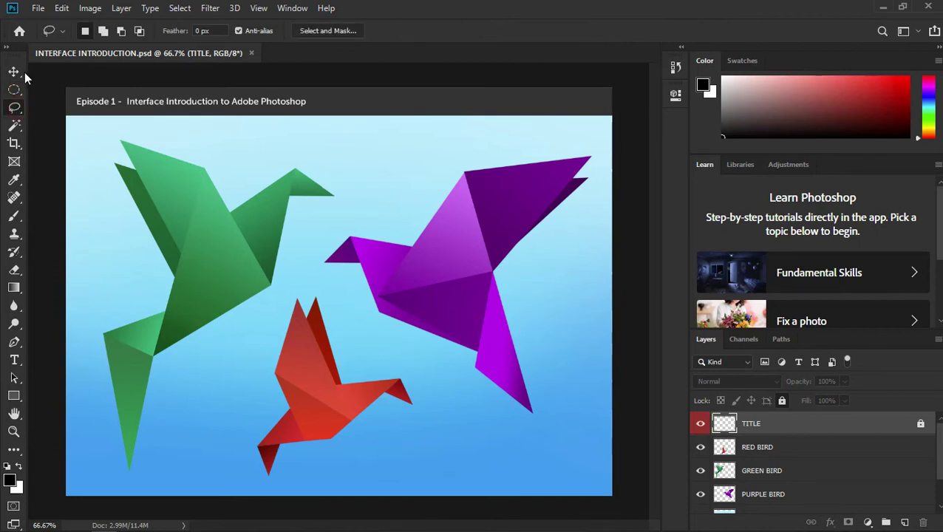
{"action": "left_click", "coordinate": [22, 74]}
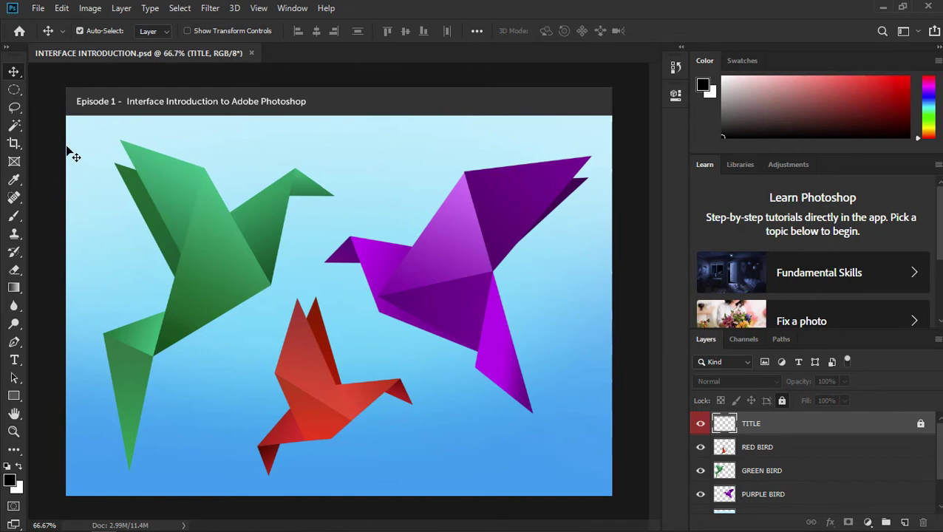
Examine the options of the Elliptical Marquee, Lasso, Magic Wand, healing, Eyedropper, Brush and Pen tools one after another
{"action": "left_click", "coordinate": [14, 89]}
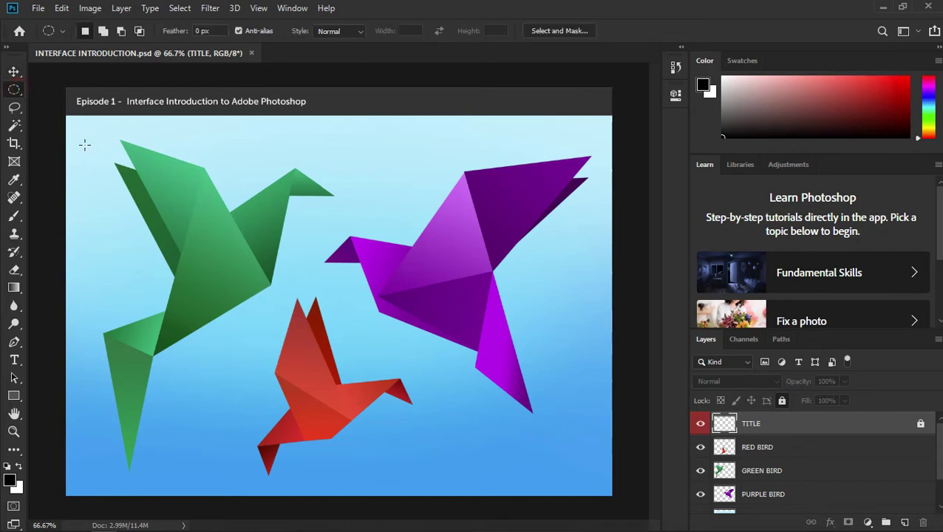
{"action": "left_click", "coordinate": [14, 107]}
{"action": "left_click", "coordinate": [14, 125]}
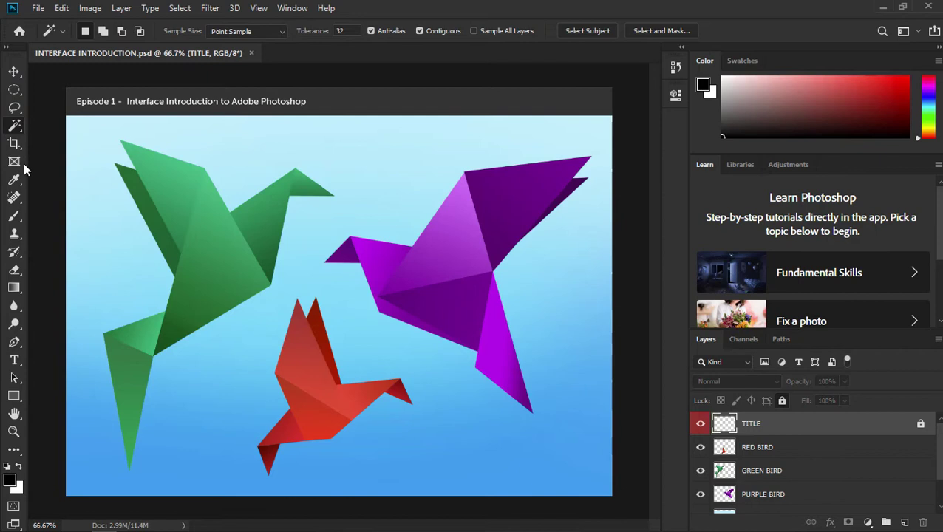
{"action": "left_click", "coordinate": [15, 198]}
{"action": "left_click", "coordinate": [15, 179]}
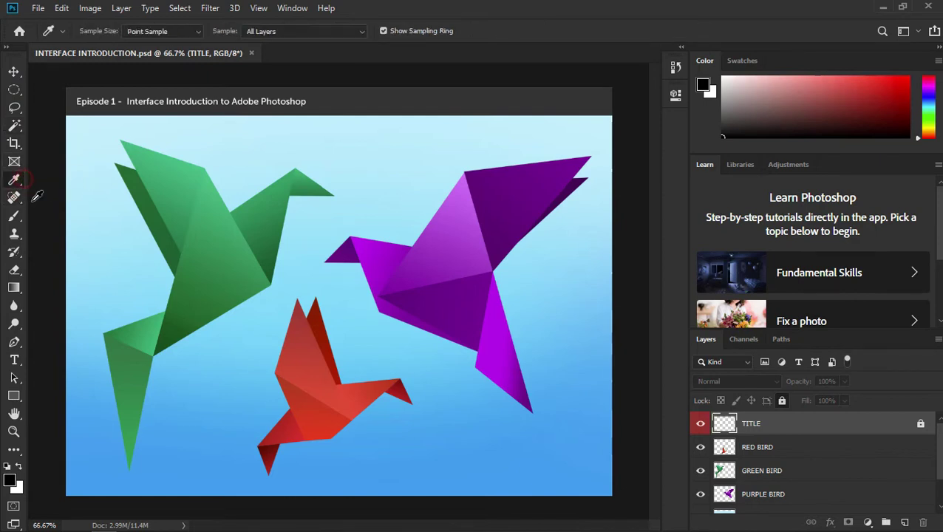
{"action": "left_click", "coordinate": [14, 215]}
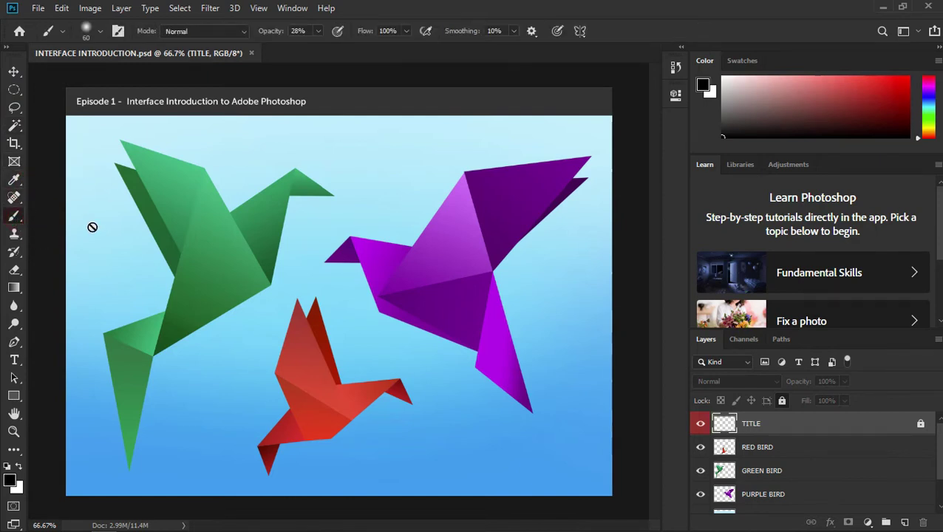
{"action": "left_click", "coordinate": [14, 343]}
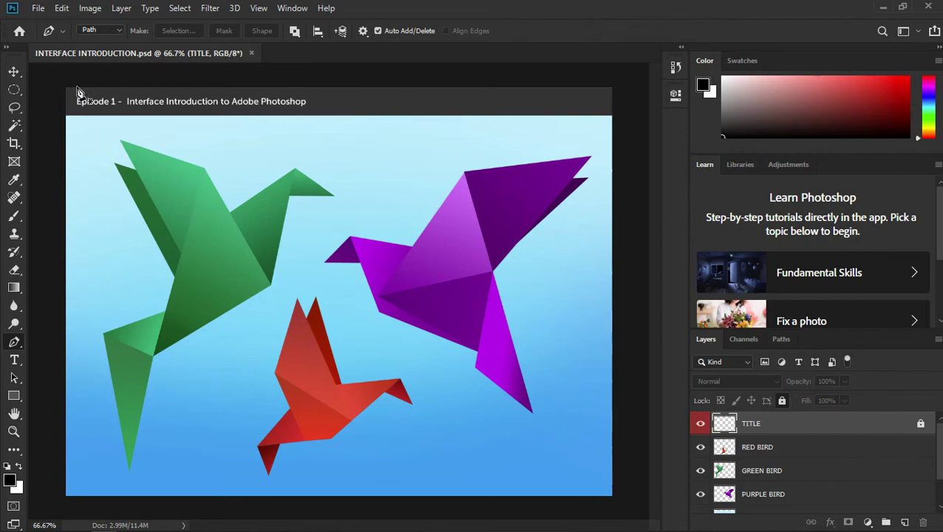
Alternate between the Move tool and the Magic Wand and Lasso tools to compare their options, finishing with the Move tool
{"action": "left_click", "coordinate": [18, 73]}
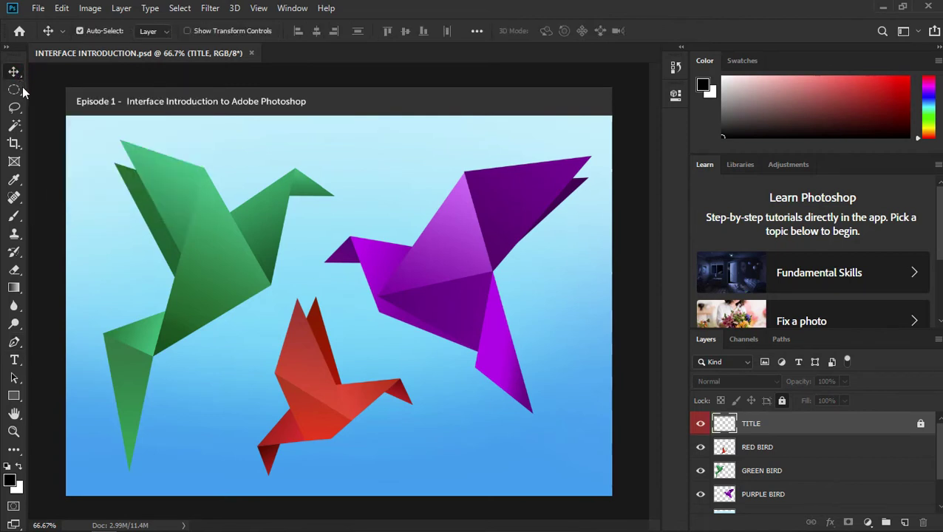
{"action": "left_click", "coordinate": [18, 125]}
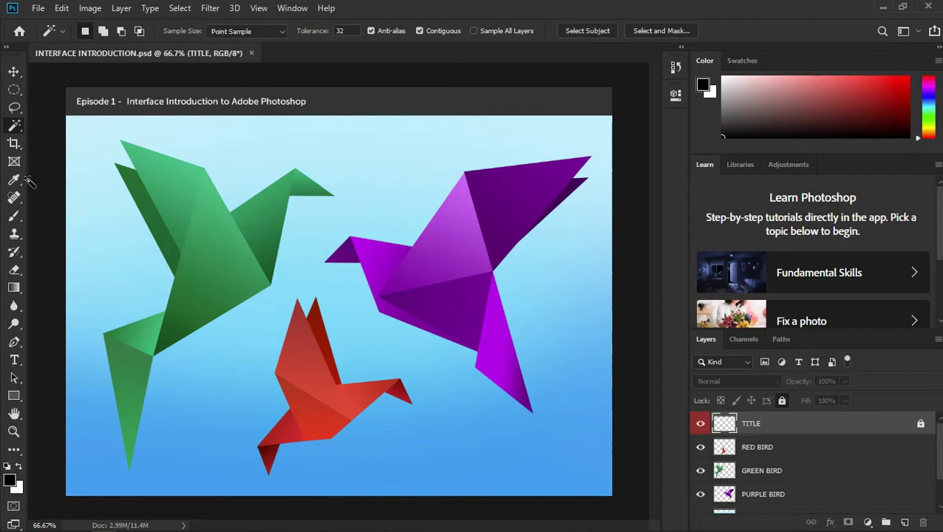
{"action": "left_click", "coordinate": [13, 72]}
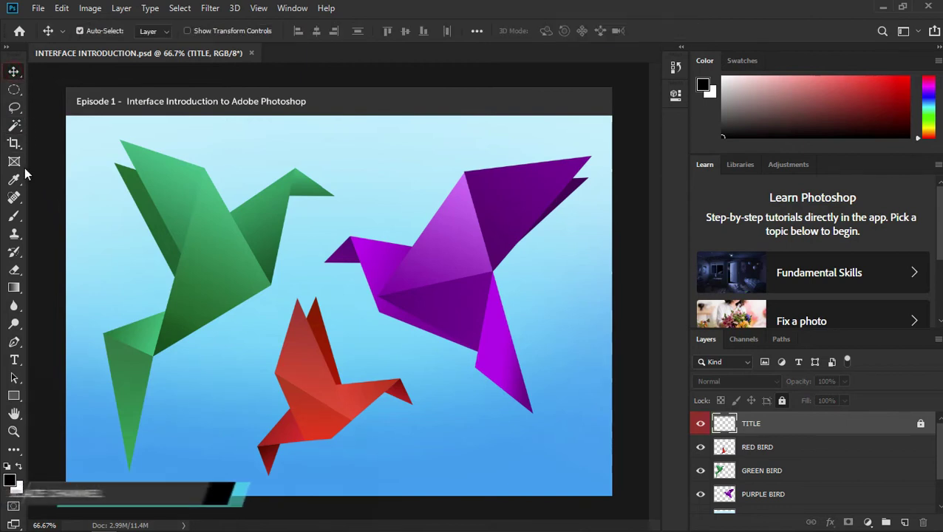
{"action": "left_click", "coordinate": [18, 114]}
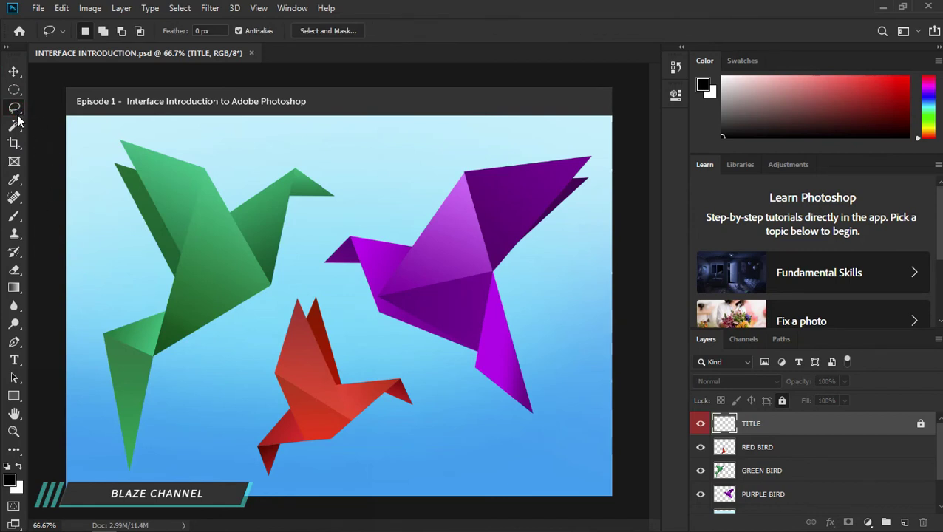
{"action": "left_click", "coordinate": [15, 71]}
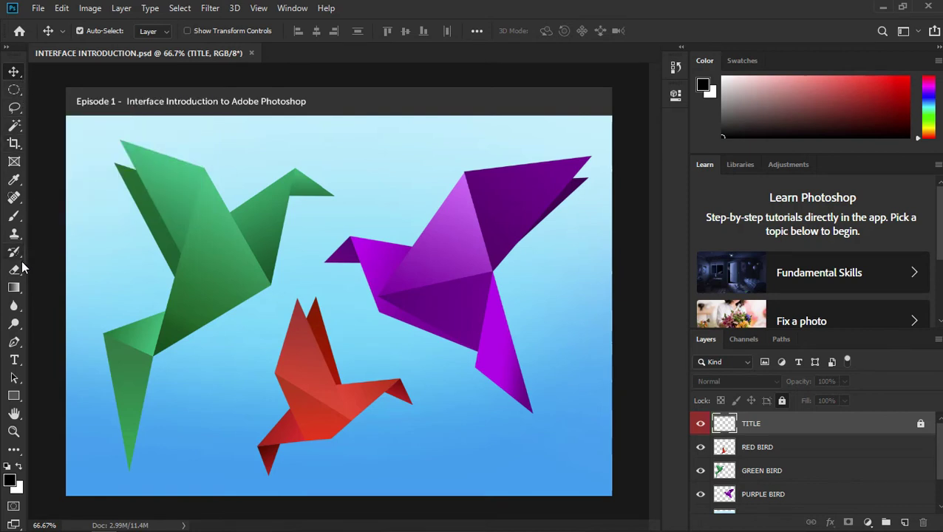
Examine the tools grouped with the Move Tool, including the Artboard Tool, and keep the Move Tool active
{"action": "right_click", "coordinate": [15, 76]}
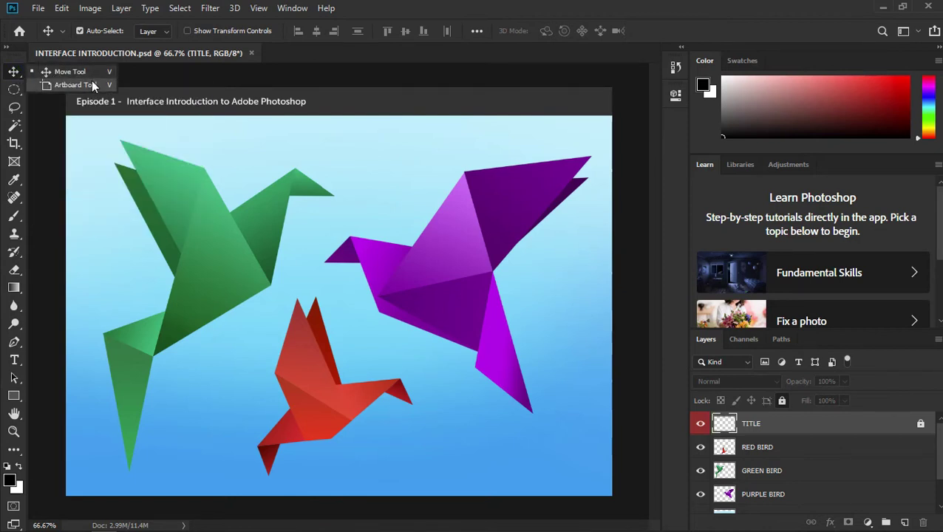
{"action": "left_click", "coordinate": [14, 72]}
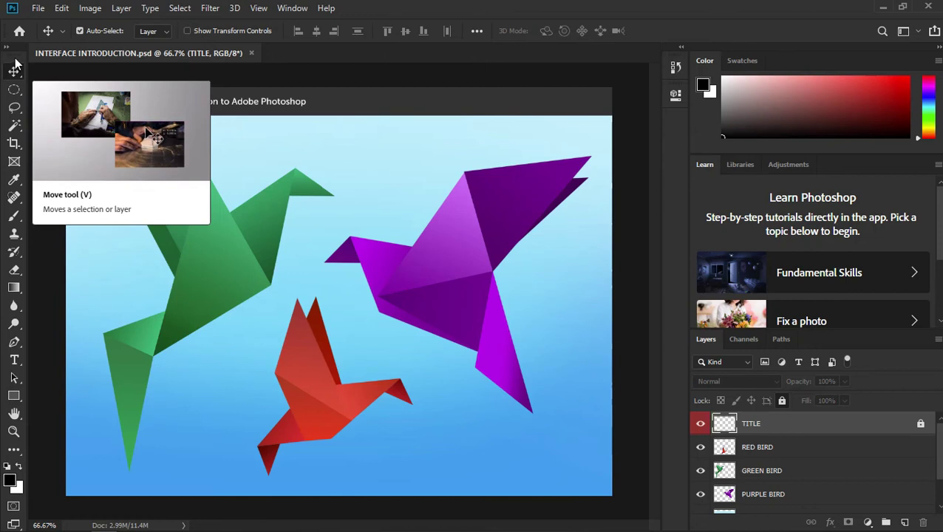
{"action": "left_click", "coordinate": [14, 59]}
{"action": "right_click", "coordinate": [14, 71]}
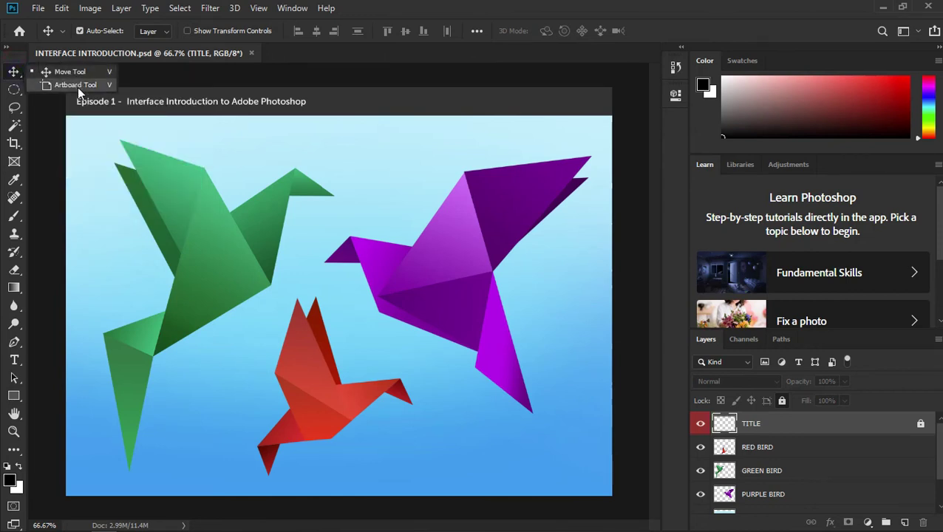
{"action": "left_click", "coordinate": [14, 71]}
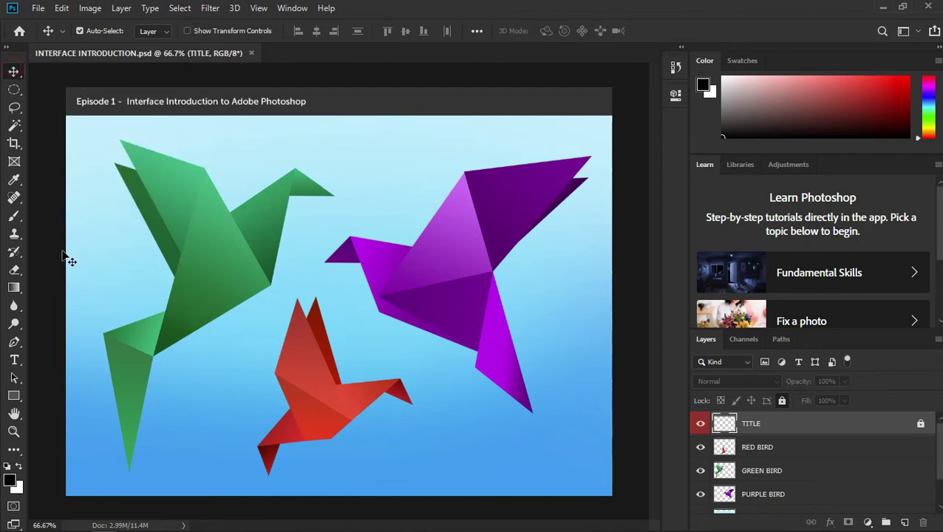
Examine the tools grouped with the Elliptical Marquee, Lasso, Magic Wand and Eyedropper tools, and return to the Move tool
{"action": "right_click", "coordinate": [14, 90]}
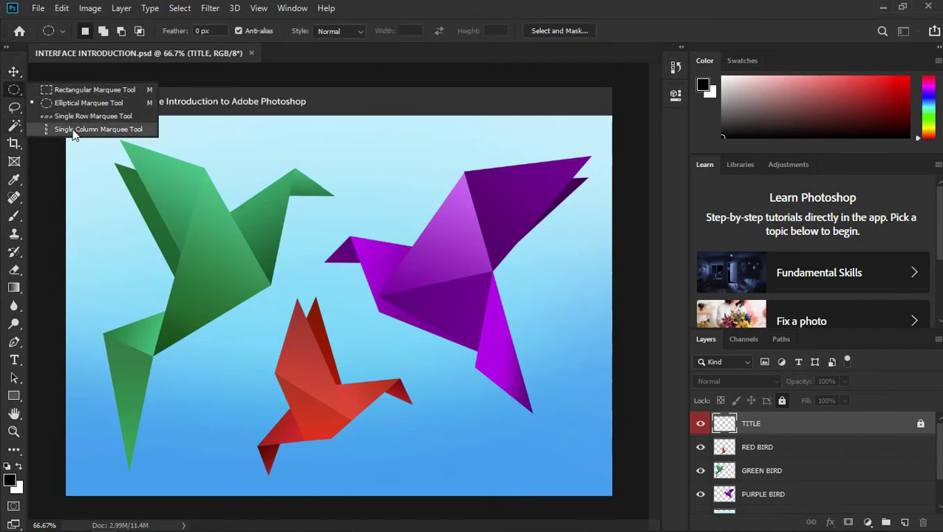
{"action": "right_click", "coordinate": [15, 108]}
{"action": "right_click", "coordinate": [14, 125]}
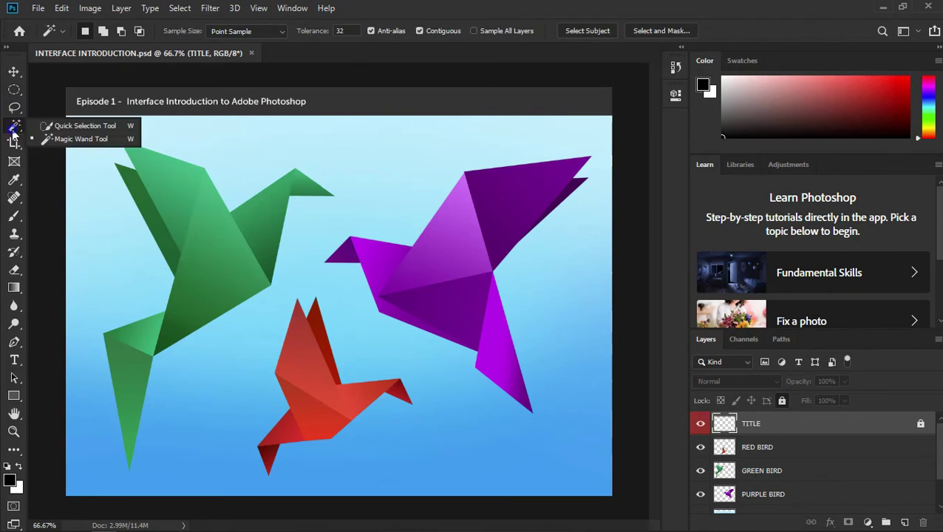
{"action": "right_click", "coordinate": [14, 180]}
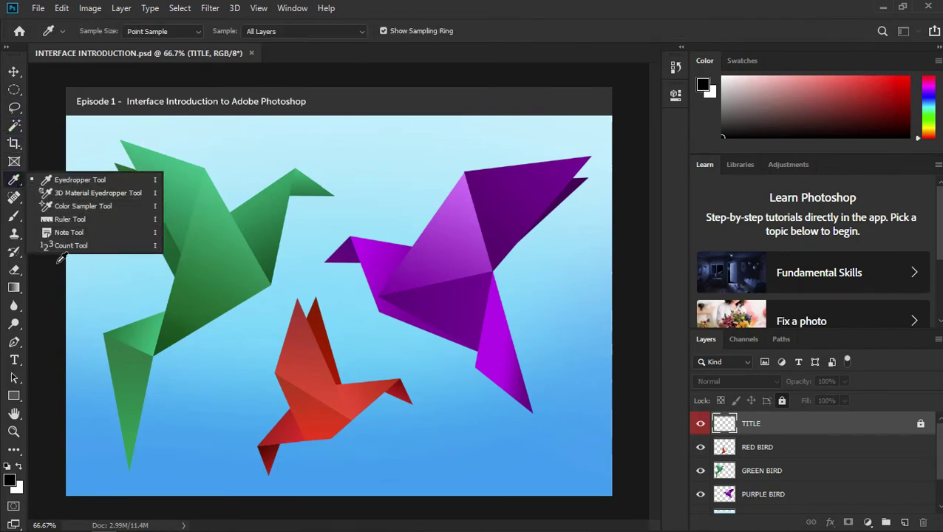
{"action": "left_click", "coordinate": [14, 72]}
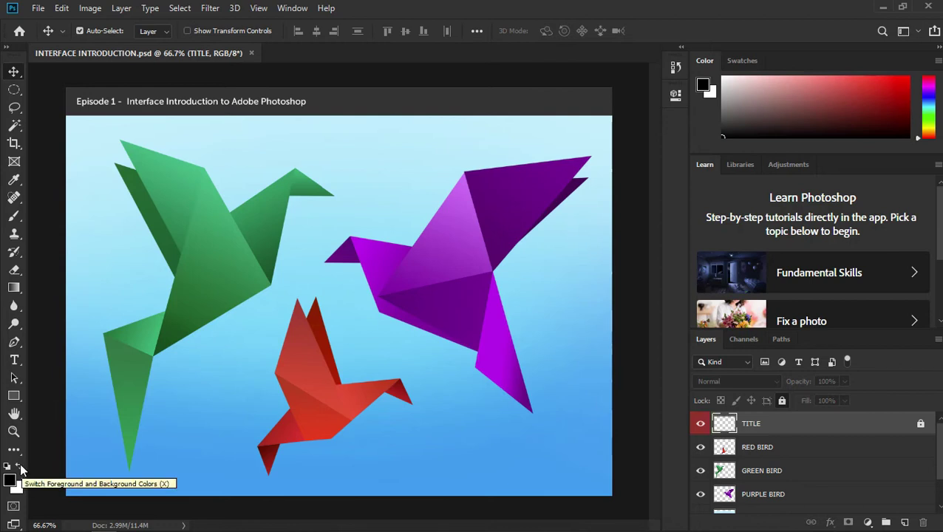
Swap the foreground and background colors back and forth several times, leaving black as the foreground
{"action": "left_click", "coordinate": [20, 468]}
{"action": "left_click", "coordinate": [20, 468]}
{"action": "left_click", "coordinate": [20, 468]}
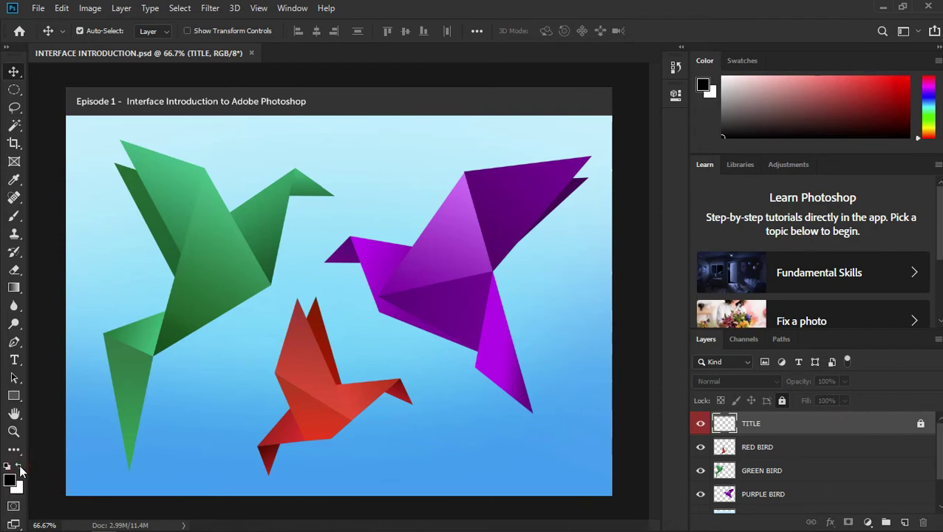
{"action": "left_click", "coordinate": [20, 468]}
{"action": "left_click", "coordinate": [20, 468]}
{"action": "left_click", "coordinate": [20, 468]}
{"action": "left_click", "coordinate": [20, 468]}
{"action": "left_click", "coordinate": [20, 468]}
{"action": "left_click", "coordinate": [20, 468]}
{"action": "left_click", "coordinate": [20, 468]}
{"action": "left_click", "coordinate": [20, 468]}
Set the foreground color to pure red, ff0000
{"action": "left_click", "coordinate": [10, 482]}
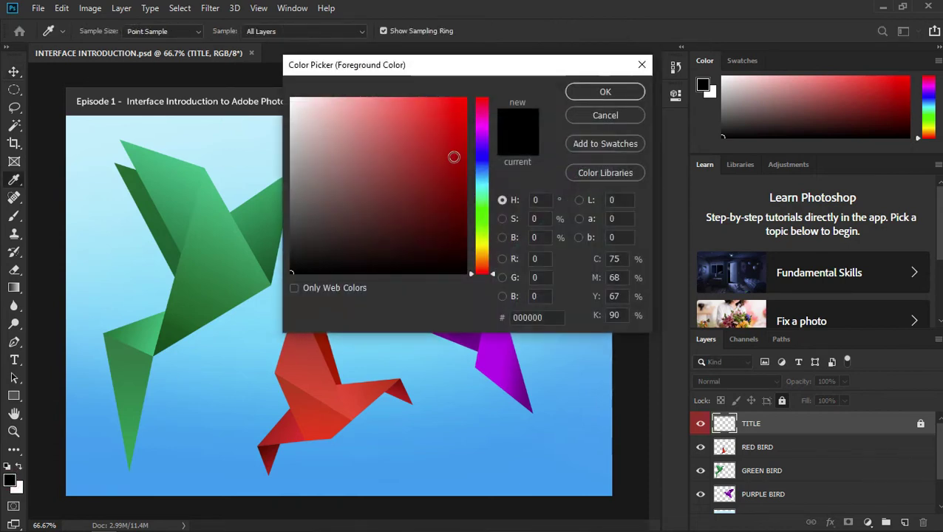
{"action": "left_click", "coordinate": [465, 99]}
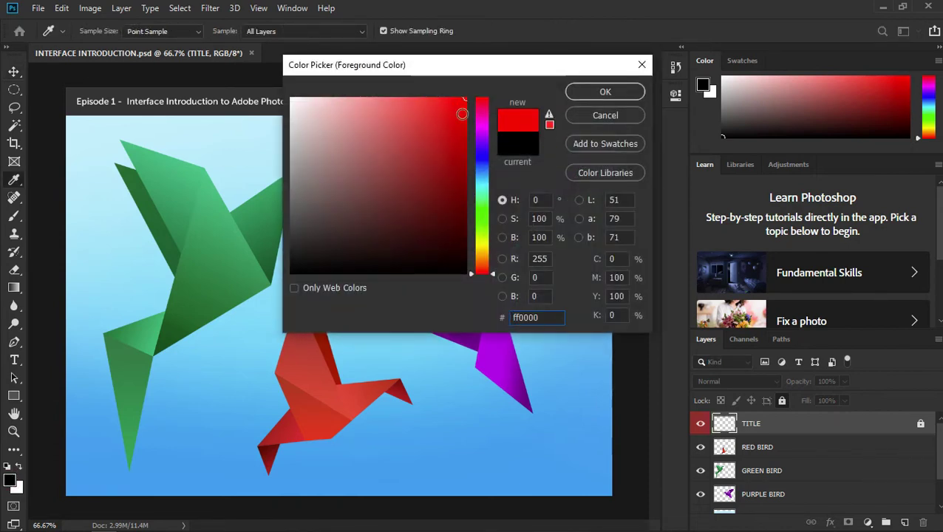
{"action": "left_click", "coordinate": [597, 91]}
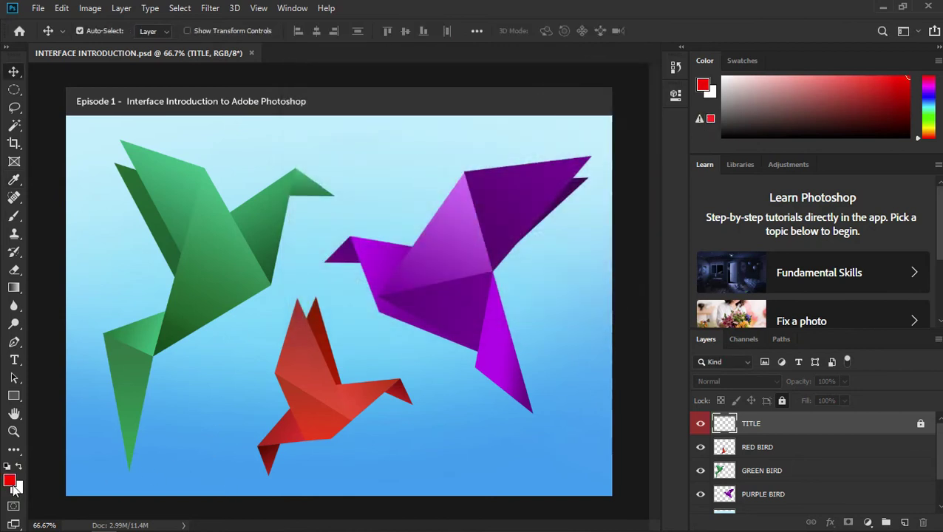
Set the background color to bright green, 42ff00, and restore the default foreground and background colors
{"action": "left_click", "coordinate": [18, 491]}
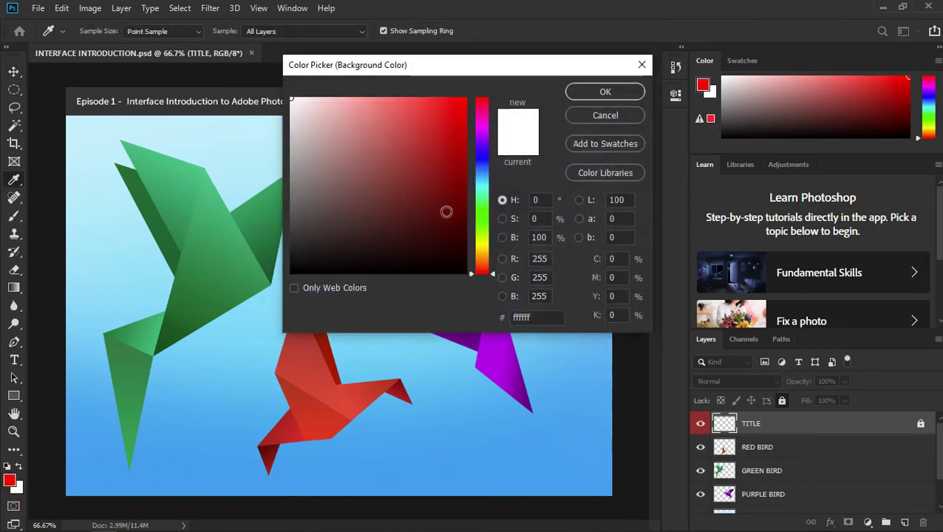
{"action": "left_click", "coordinate": [480, 221]}
{"action": "left_click", "coordinate": [449, 106]}
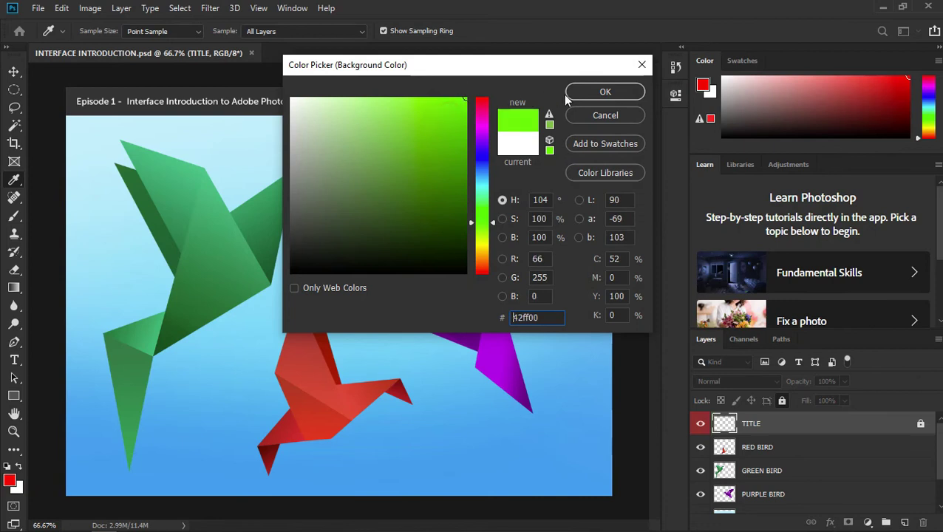
{"action": "left_click", "coordinate": [574, 92]}
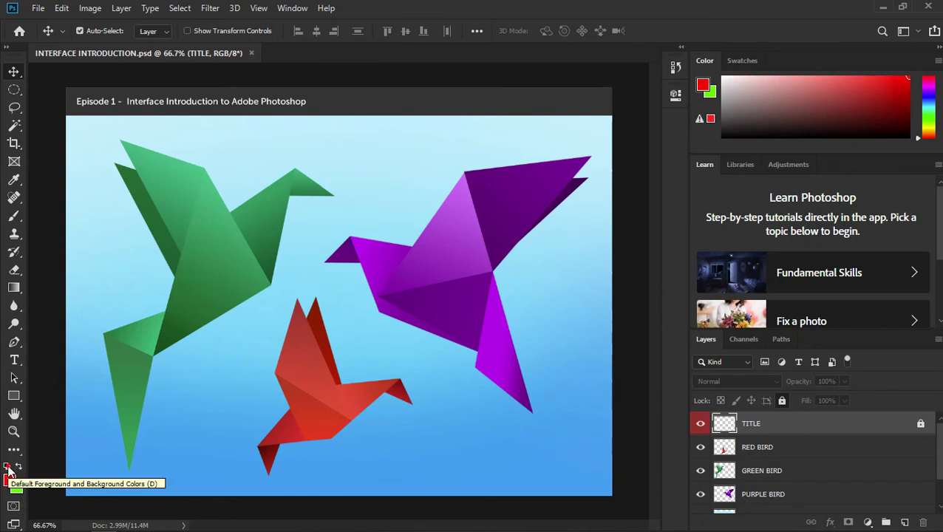
{"action": "left_click", "coordinate": [7, 467]}
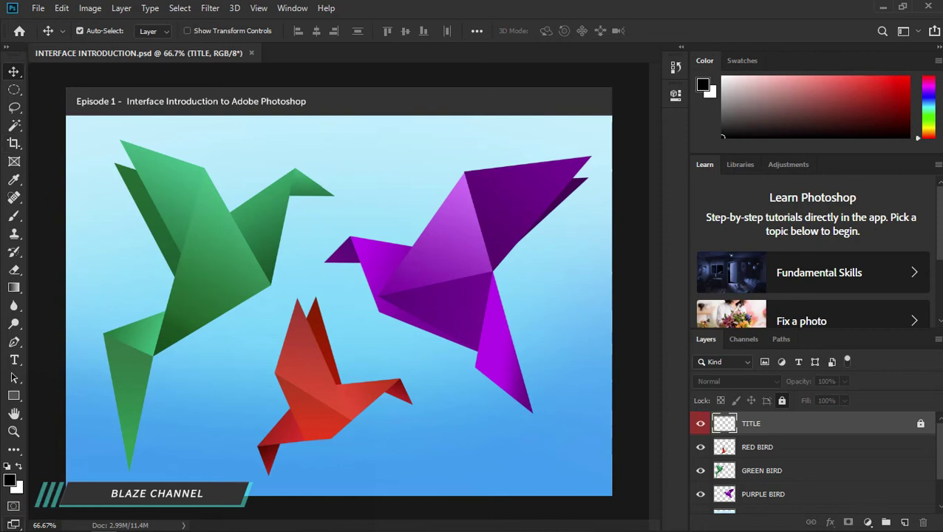
Switch the toolbar between its two-column and single-column layouts twice, ending with a single column
{"action": "left_click", "coordinate": [6, 48]}
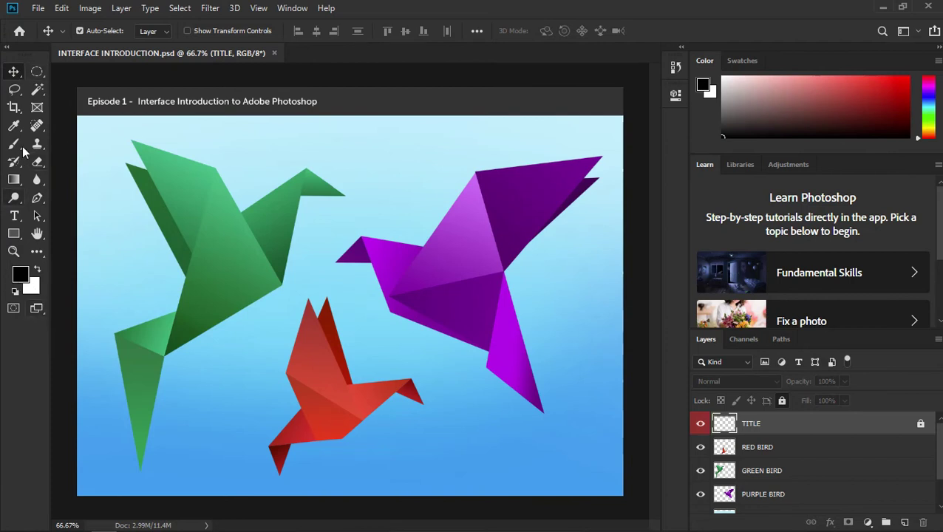
{"action": "left_click", "coordinate": [7, 48]}
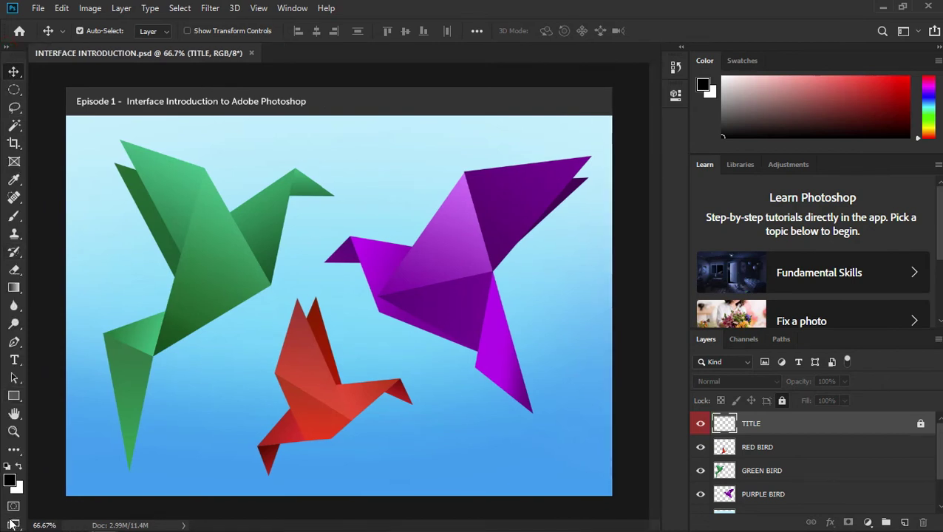
{"action": "left_click", "coordinate": [5, 48]}
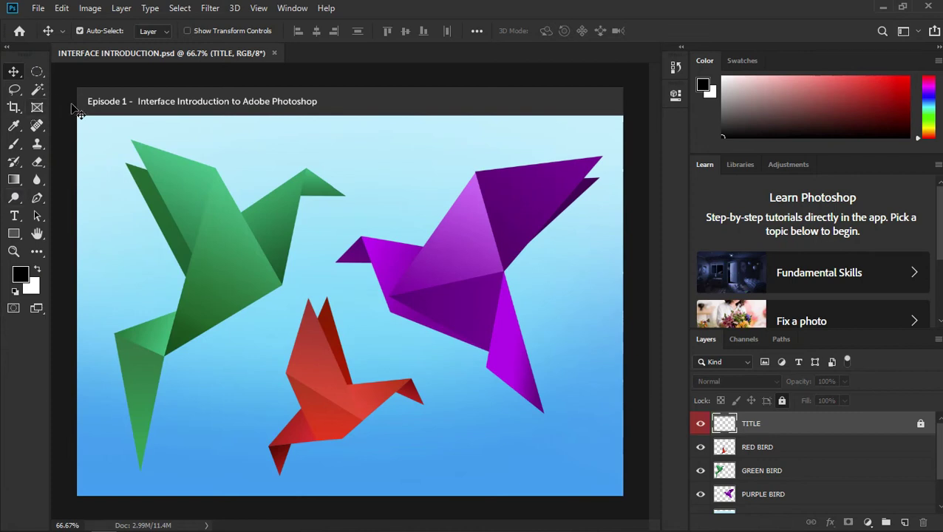
{"action": "left_click", "coordinate": [5, 49]}
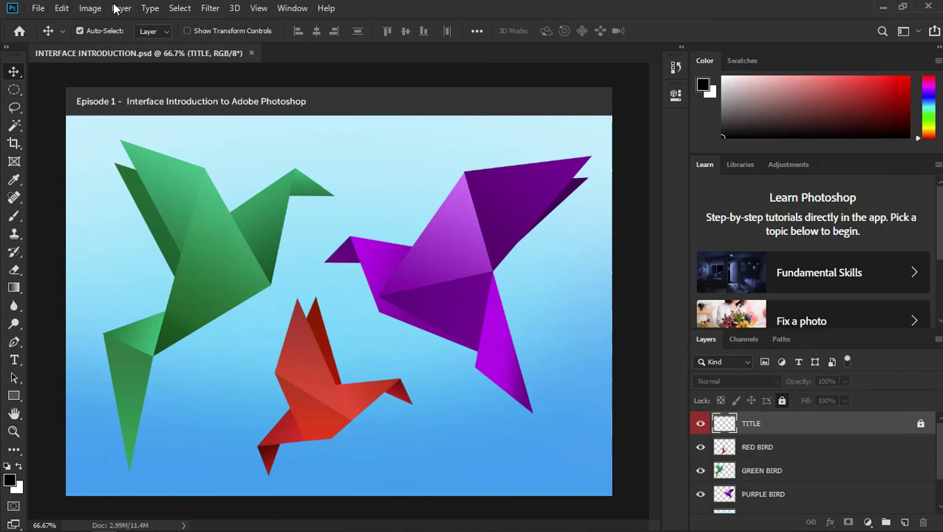
Examine the commands offered by the main menus, from File and Edit through Window and Help
{"action": "left_click", "coordinate": [38, 7]}
{"action": "left_click", "coordinate": [38, 8]}
{"action": "left_click", "coordinate": [60, 7]}
{"action": "left_click", "coordinate": [60, 7]}
{"action": "left_click", "coordinate": [61, 8]}
{"action": "left_click", "coordinate": [62, 7]}
{"action": "left_click", "coordinate": [90, 7]}
{"action": "left_click", "coordinate": [120, 8]}
{"action": "left_click", "coordinate": [118, 7]}
{"action": "left_click", "coordinate": [155, 6]}
{"action": "left_click", "coordinate": [156, 6]}
{"action": "left_click", "coordinate": [214, 7]}
{"action": "left_click", "coordinate": [214, 7]}
{"action": "left_click", "coordinate": [296, 7]}
{"action": "left_click", "coordinate": [299, 7]}
{"action": "left_click", "coordinate": [174, 6]}
{"action": "left_click", "coordinate": [42, 8]}
{"action": "left_click", "coordinate": [296, 7]}
{"action": "left_click", "coordinate": [331, 7]}
{"action": "left_click", "coordinate": [377, 6]}
Compare the options of the Move, Elliptical Marquee, Lasso, Magic Wand, Crop, Frame and Eyedropper tools in turn
{"action": "left_click", "coordinate": [15, 73]}
{"action": "left_click", "coordinate": [20, 90]}
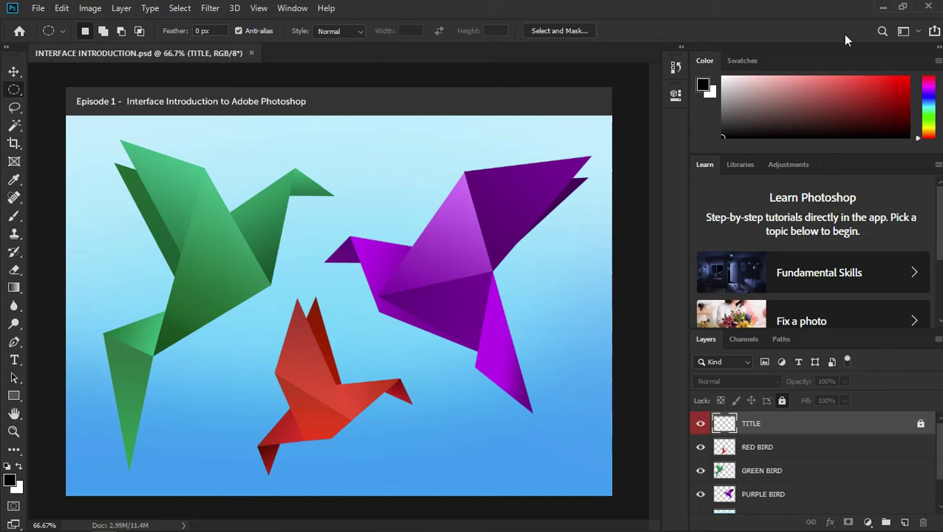
{"action": "left_click", "coordinate": [15, 108]}
{"action": "left_click", "coordinate": [16, 125]}
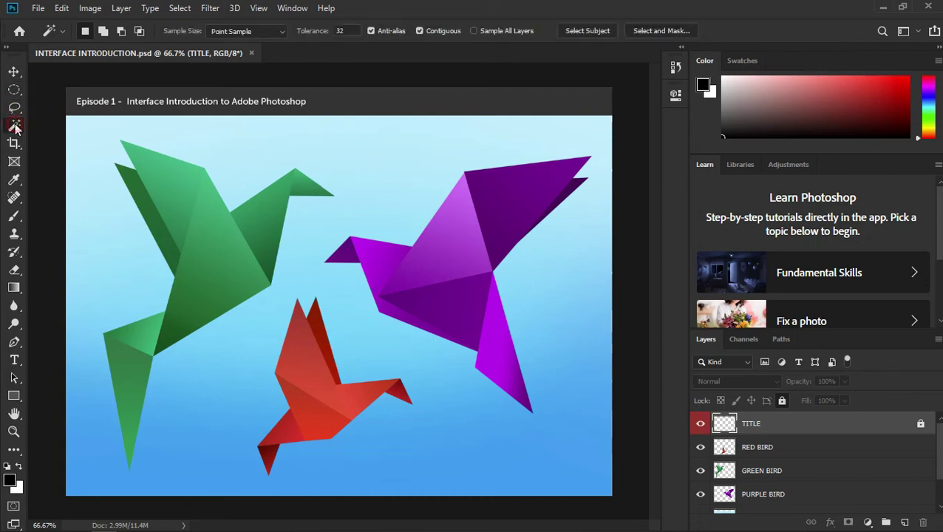
{"action": "left_click", "coordinate": [14, 144]}
{"action": "left_click", "coordinate": [14, 162]}
{"action": "left_click", "coordinate": [16, 180]}
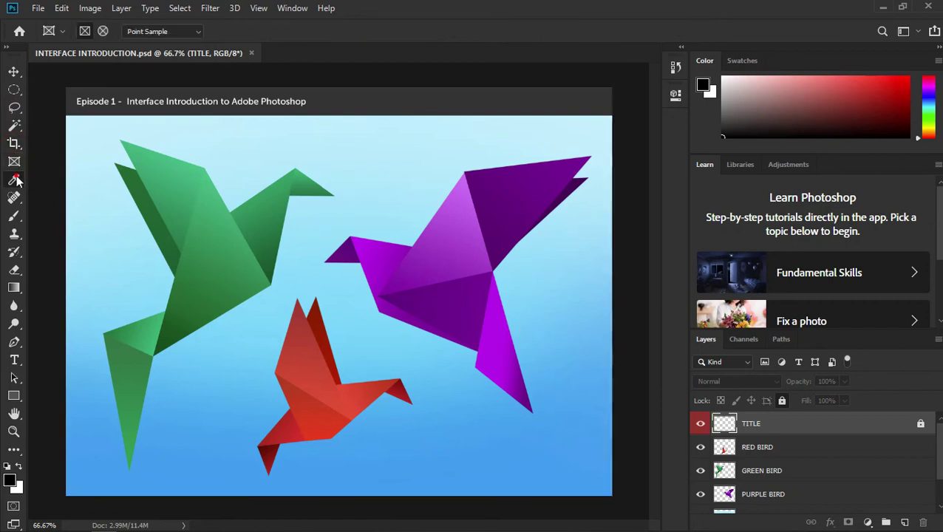
Compare the options of the healing, Brush, Clone Stamp, History Brush, Eraser, Gradient, Blur and Dodge tools, ending on the Move tool
{"action": "left_click", "coordinate": [14, 198]}
{"action": "left_click", "coordinate": [15, 215]}
{"action": "left_click", "coordinate": [14, 233]}
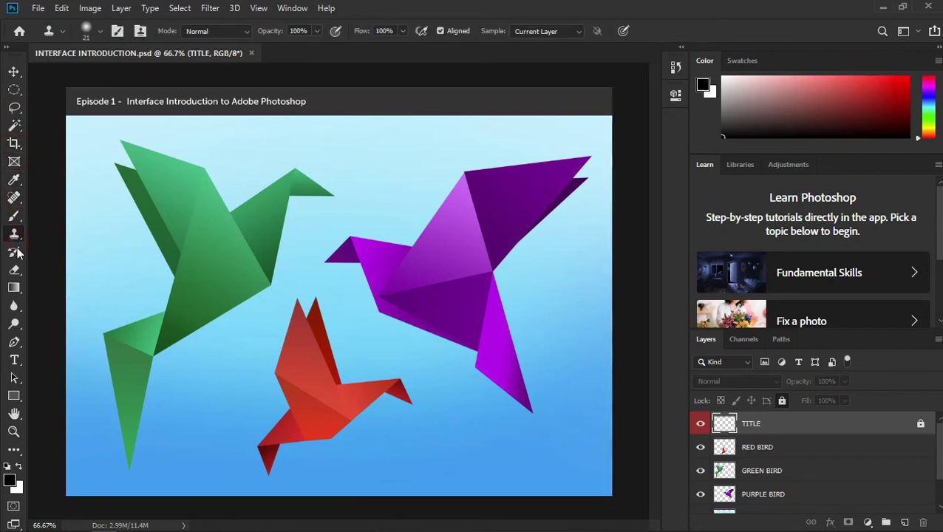
{"action": "left_click", "coordinate": [15, 252]}
{"action": "left_click", "coordinate": [16, 271]}
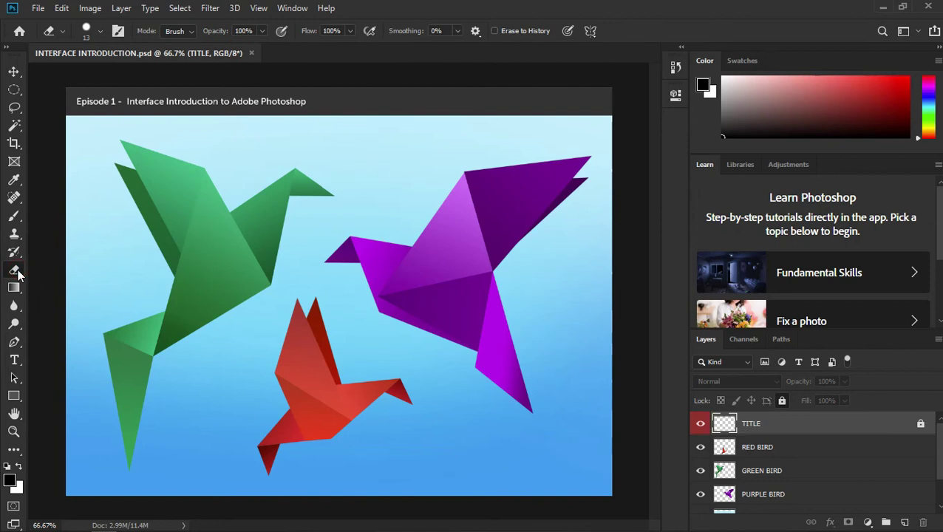
{"action": "left_click", "coordinate": [14, 288]}
{"action": "left_click", "coordinate": [14, 306]}
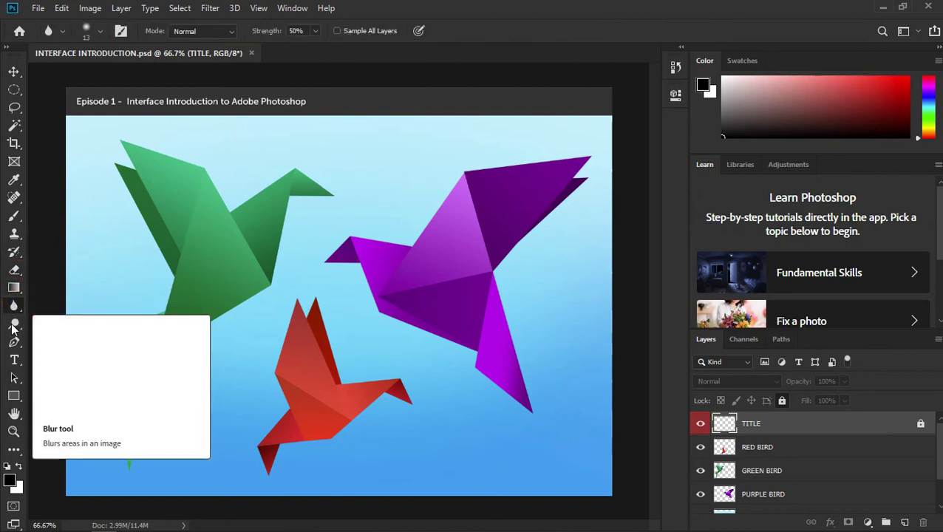
{"action": "left_click", "coordinate": [13, 324]}
{"action": "left_click", "coordinate": [14, 72]}
{"action": "left_click", "coordinate": [390, 52]}
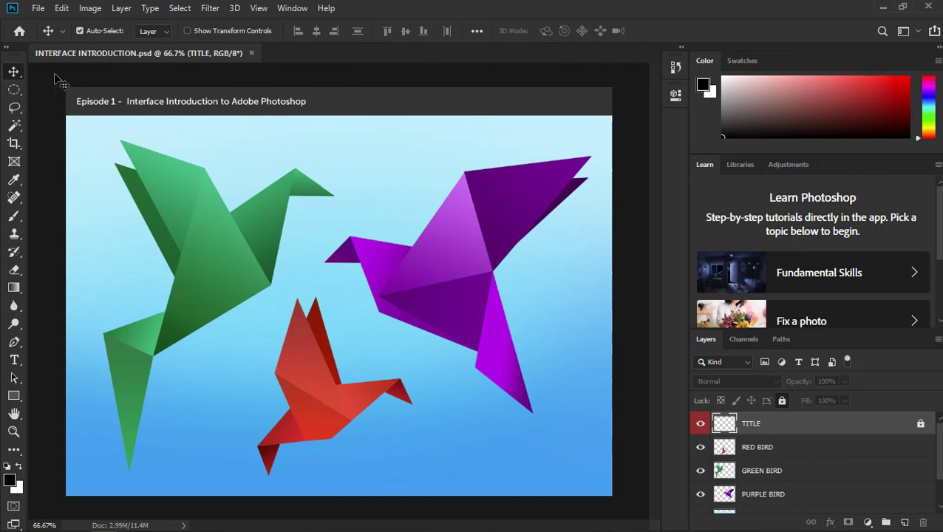
{"action": "left_click", "coordinate": [13, 89]}
{"action": "left_click", "coordinate": [13, 71]}
Expand and collapse the History panel several times to examine the document's recorded states, leaving it collapsed
{"action": "left_click", "coordinate": [676, 69]}
{"action": "left_click", "coordinate": [674, 71]}
{"action": "left_click", "coordinate": [674, 71]}
{"action": "left_click", "coordinate": [674, 71]}
{"action": "left_click", "coordinate": [675, 71]}
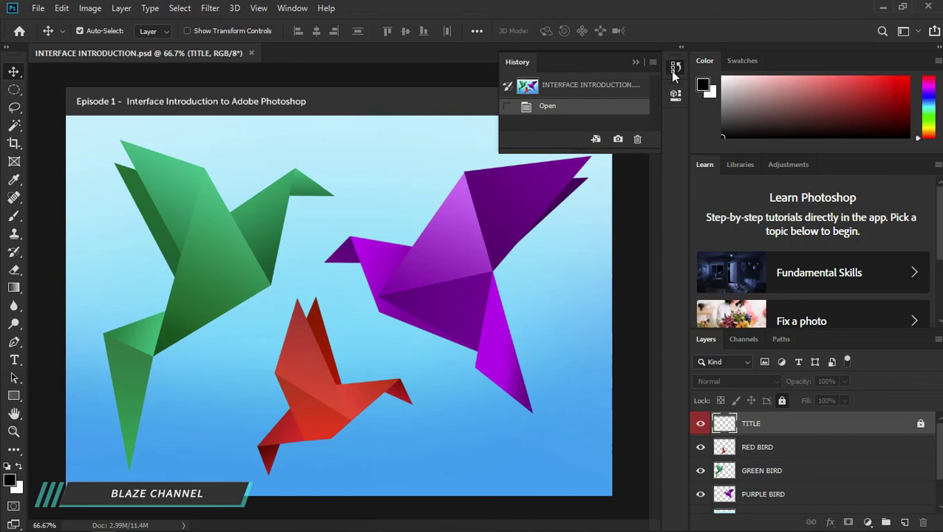
{"action": "left_click", "coordinate": [672, 71]}
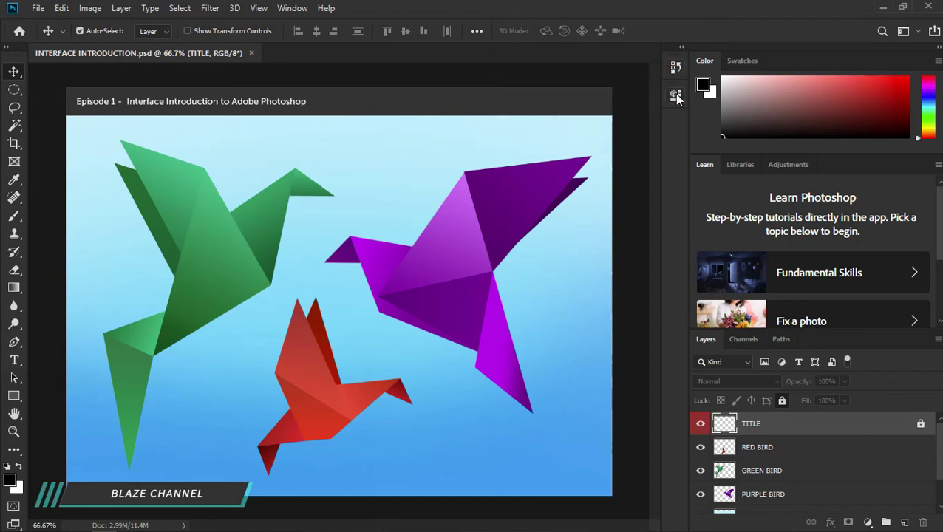
Examine the pixel layer properties of the TITLE layer and collapse the Properties panel again
{"action": "left_click", "coordinate": [676, 96]}
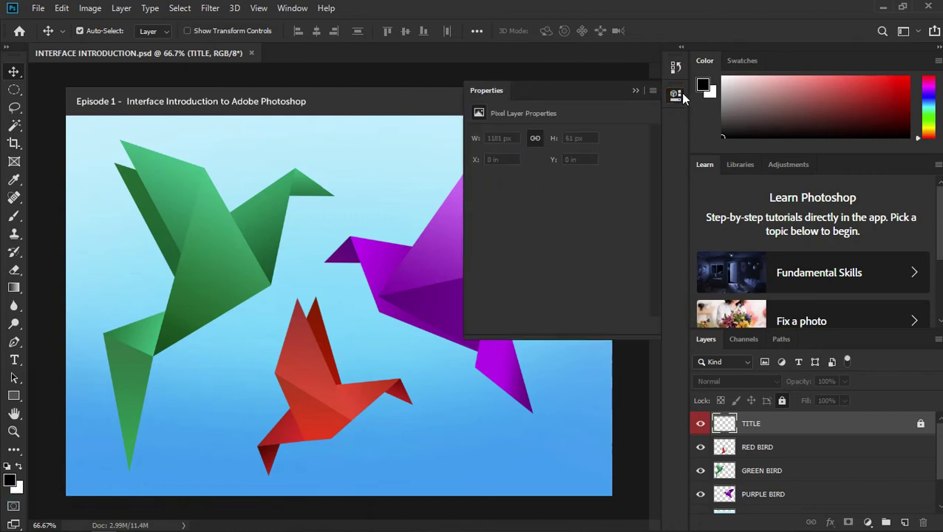
{"action": "scroll", "coordinate": [776, 440], "scroll_direction": "down", "scroll_amount": 1}
{"action": "scroll", "coordinate": [779, 451], "scroll_direction": "up", "scroll_amount": 1}
{"action": "left_click", "coordinate": [675, 94]}
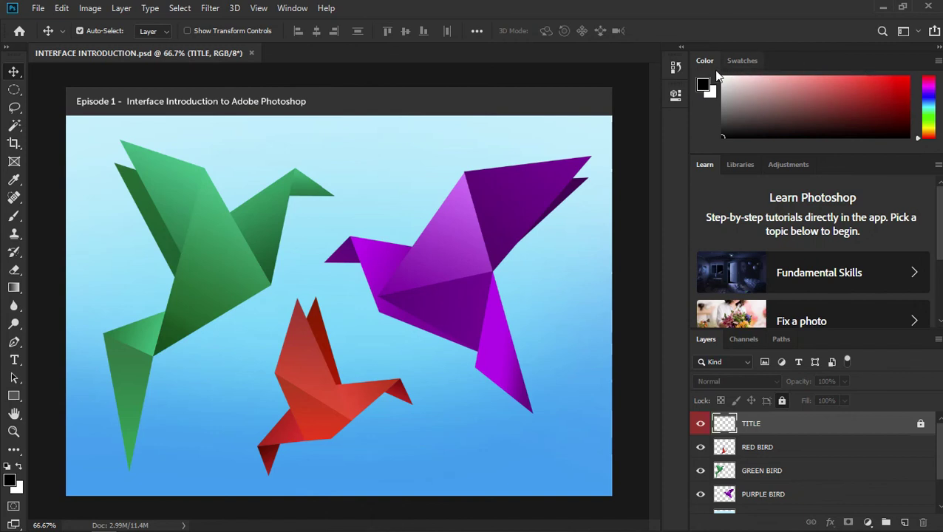
Look through the tutorial topics in the Learn panel, from Fundamental Skills to Painting
{"action": "scroll", "coordinate": [855, 487], "scroll_direction": "down", "scroll_amount": 1}
{"action": "scroll", "coordinate": [856, 486], "scroll_direction": "up", "scroll_amount": 1}
{"action": "scroll", "coordinate": [736, 285], "scroll_direction": "down", "scroll_amount": 3}
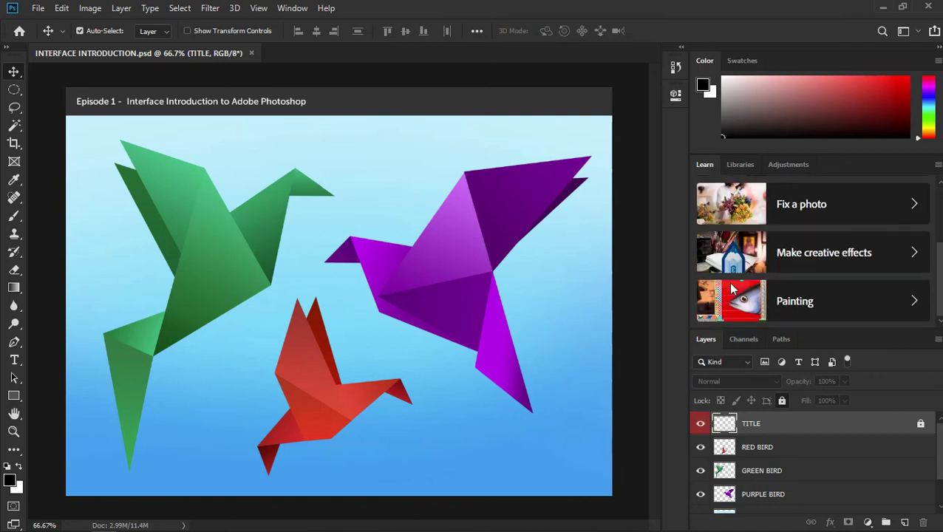
{"action": "scroll", "coordinate": [736, 288], "scroll_direction": "up", "scroll_amount": 3}
{"action": "scroll", "coordinate": [735, 283], "scroll_direction": "down", "scroll_amount": 2}
{"action": "scroll", "coordinate": [747, 274], "scroll_direction": "up", "scroll_amount": 2}
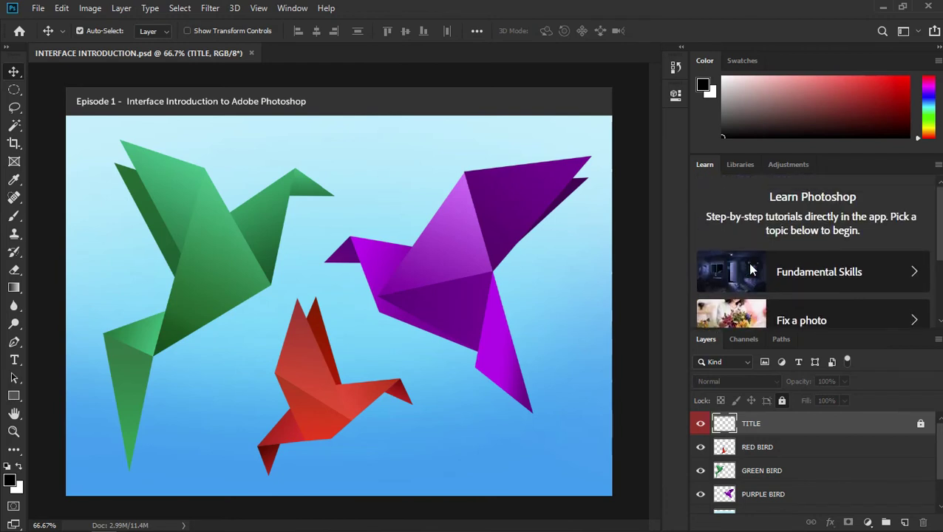
{"action": "scroll", "coordinate": [753, 271], "scroll_direction": "down", "scroll_amount": 3}
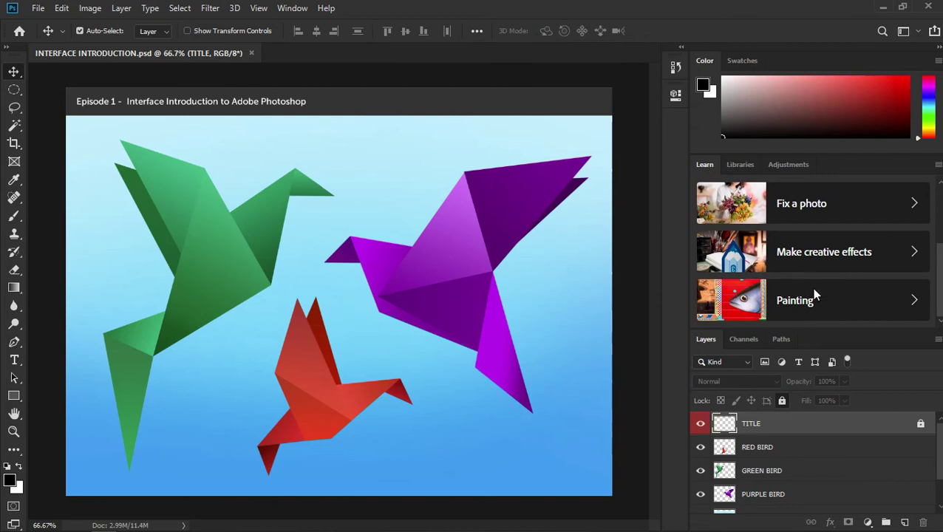
{"action": "scroll", "coordinate": [813, 294], "scroll_direction": "up", "scroll_amount": 3}
{"action": "scroll", "coordinate": [813, 294], "scroll_direction": "down", "scroll_amount": 3}
{"action": "scroll", "coordinate": [815, 296], "scroll_direction": "up", "scroll_amount": 3}
{"action": "scroll", "coordinate": [815, 297], "scroll_direction": "down", "scroll_amount": 3}
Examine the document's channels and paths, and return to the layer list
{"action": "left_click", "coordinate": [751, 346]}
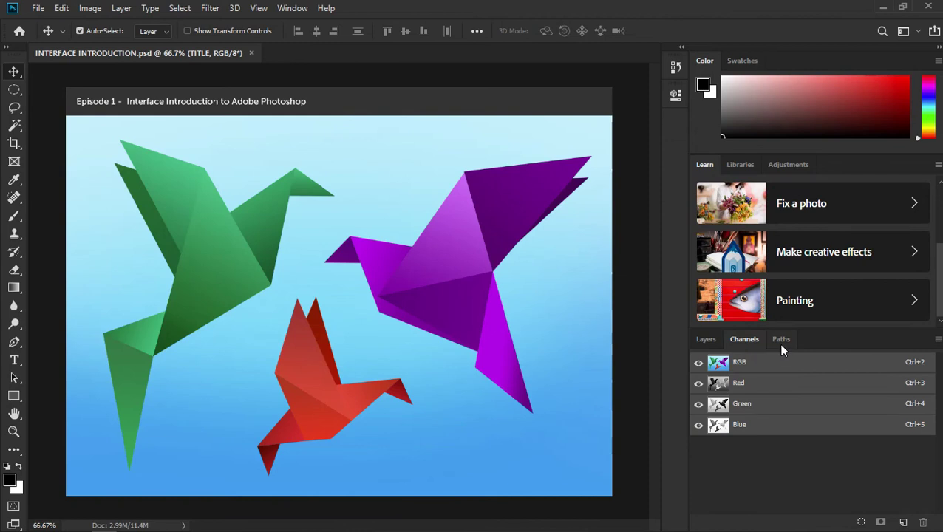
{"action": "left_click", "coordinate": [783, 347]}
{"action": "left_click", "coordinate": [736, 341]}
{"action": "left_click", "coordinate": [707, 341]}
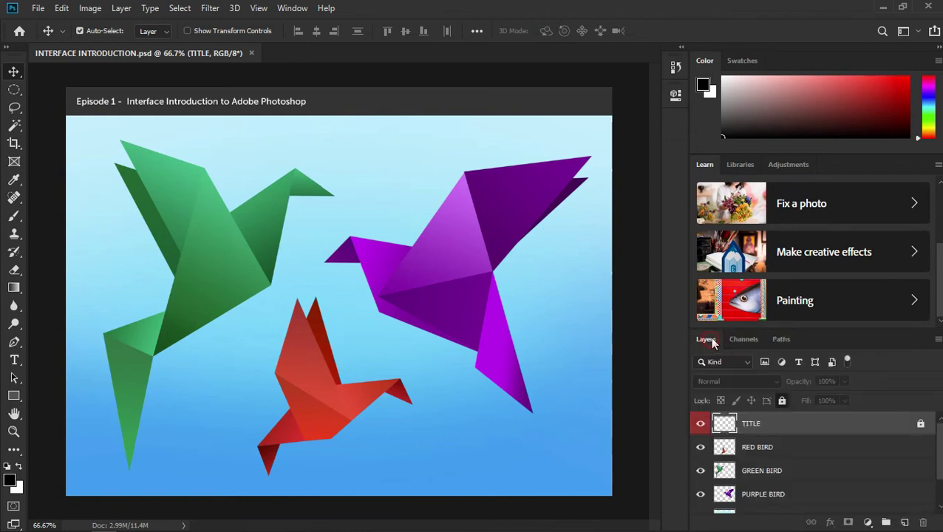
Compare the contents of the Learn, Libraries and Adjustments panels, finishing on Adjustments
{"action": "left_click", "coordinate": [741, 165]}
{"action": "left_click", "coordinate": [791, 166]}
{"action": "left_click", "coordinate": [705, 165]}
{"action": "left_click", "coordinate": [740, 164]}
{"action": "left_click", "coordinate": [791, 164]}
Alternate between Color and Swatches, keeping Swatches displayed, and look at Libraries before bringing Learn back
{"action": "left_click", "coordinate": [745, 59]}
{"action": "left_click", "coordinate": [706, 60]}
{"action": "left_click", "coordinate": [743, 60]}
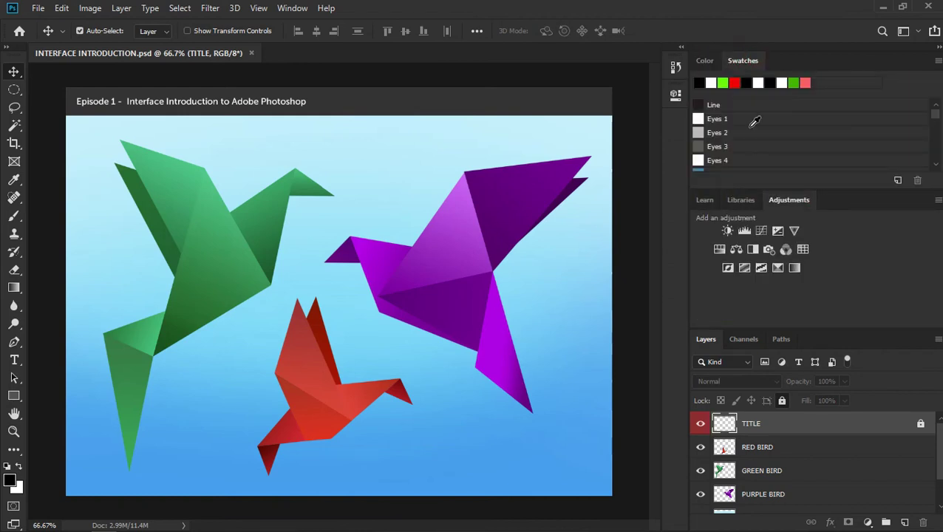
{"action": "left_click", "coordinate": [741, 200]}
{"action": "left_click", "coordinate": [705, 200]}
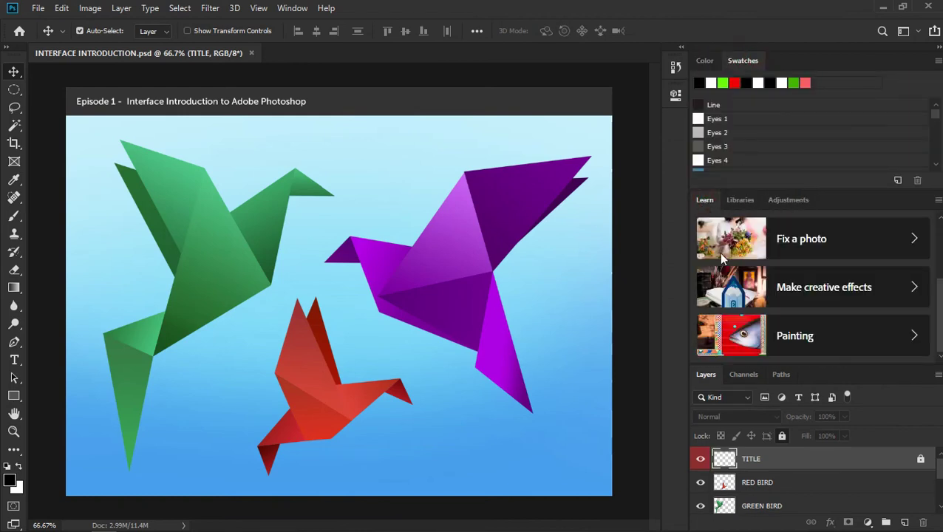
Alternate between the document's channels, paths and layers, ending with the channels displayed
{"action": "left_click", "coordinate": [745, 374]}
{"action": "left_click", "coordinate": [779, 379]}
{"action": "left_click", "coordinate": [708, 378]}
{"action": "left_click", "coordinate": [744, 375]}
{"action": "left_click", "coordinate": [782, 375]}
{"action": "left_click", "coordinate": [746, 375]}
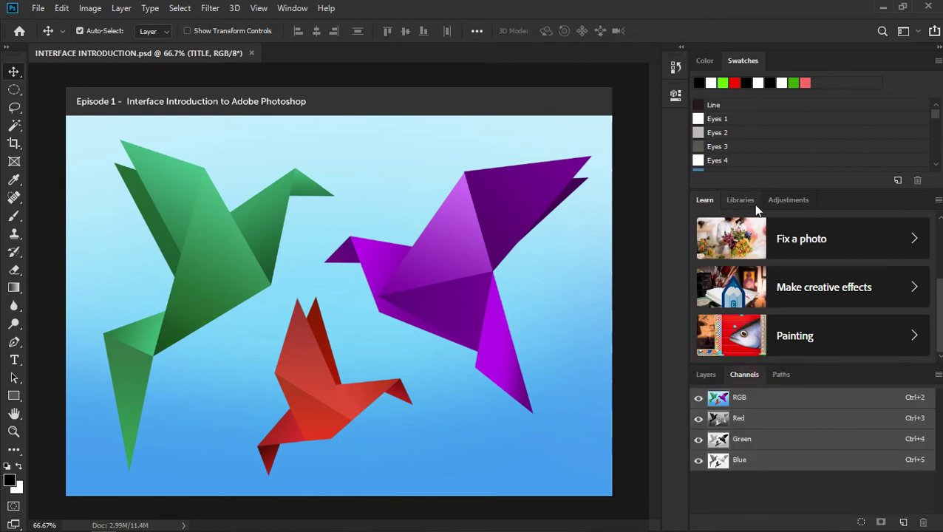
Alternate between Color and Swatches and between Learn, Libraries and Adjustments, leaving Color and Learn displayed
{"action": "left_click", "coordinate": [748, 201]}
{"action": "left_click", "coordinate": [790, 201]}
{"action": "left_click", "coordinate": [716, 65]}
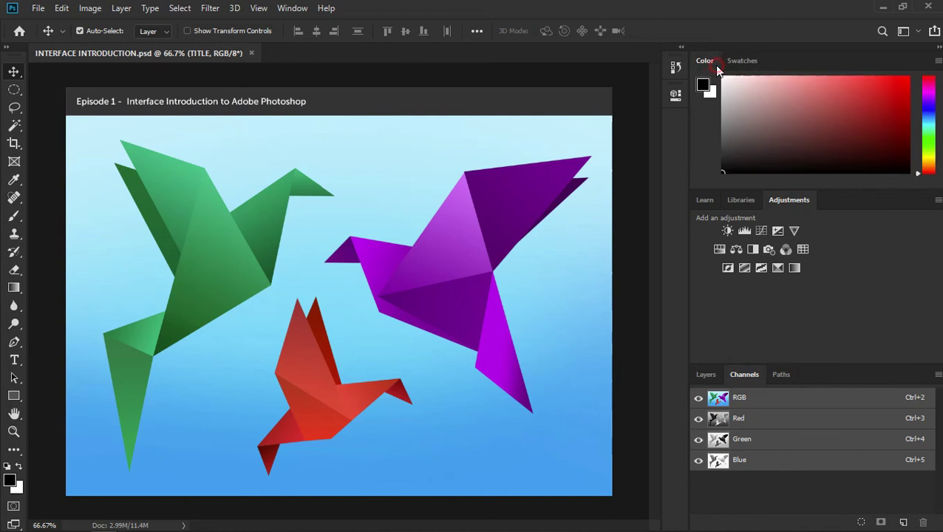
{"action": "left_click", "coordinate": [705, 205]}
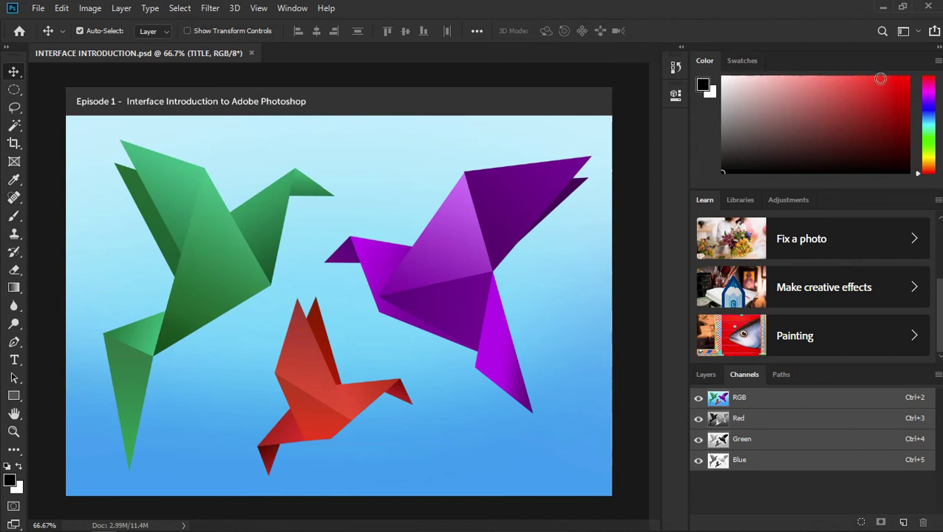
{"action": "left_click", "coordinate": [732, 62]}
{"action": "left_click", "coordinate": [715, 61]}
{"action": "left_click", "coordinate": [774, 201]}
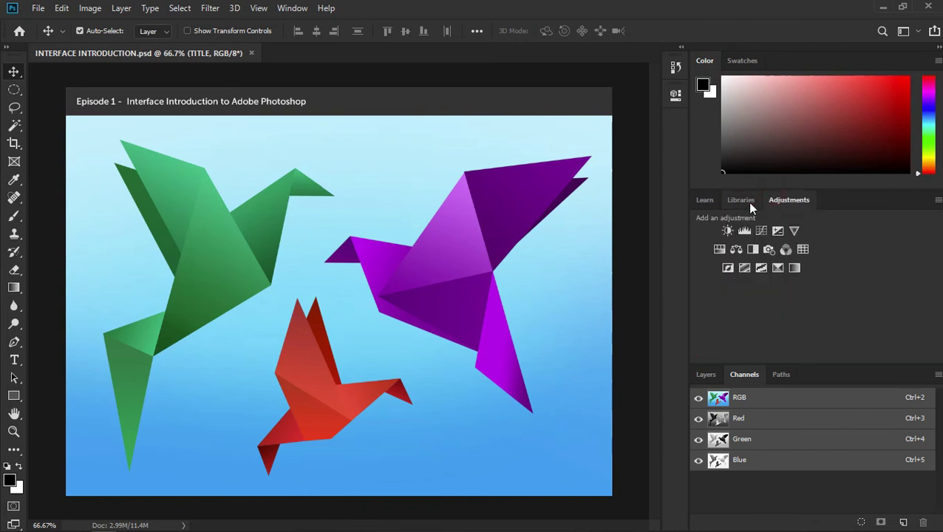
{"action": "left_click", "coordinate": [706, 202]}
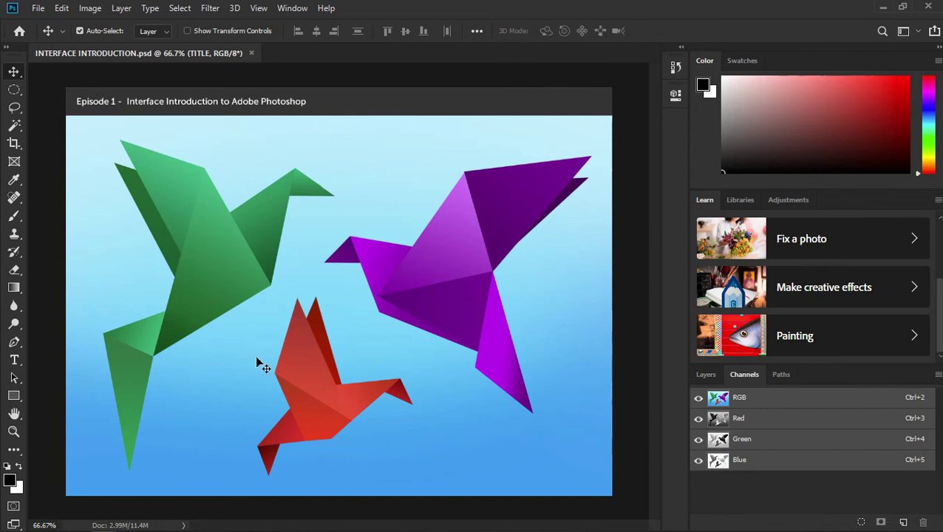
Zoom the bird document to 100% and pan across the enlarged artwork
{"action": "left_click", "coordinate": [56, 525]}
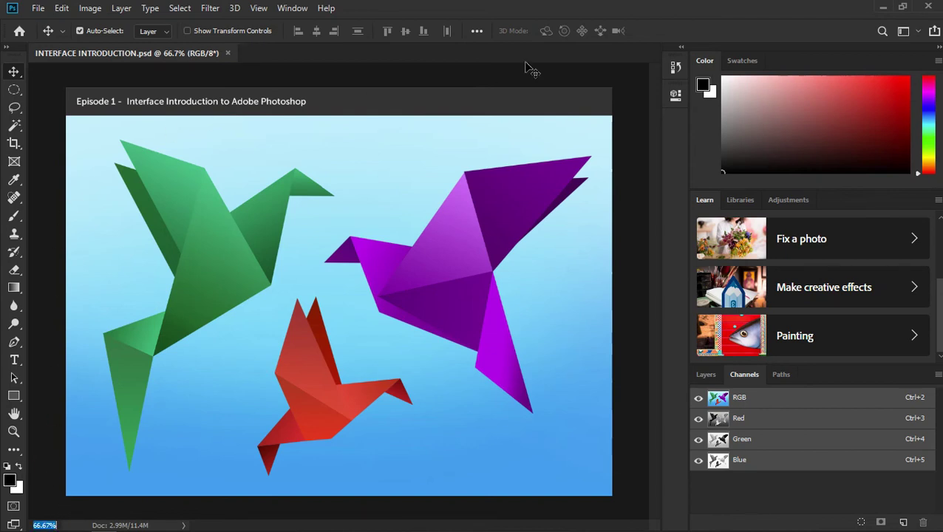
{"action": "left_click", "coordinate": [58, 523]}
{"action": "left_click", "coordinate": [45, 525]}
{"action": "type", "text": "100"}
{"action": "key", "text": "Return"}
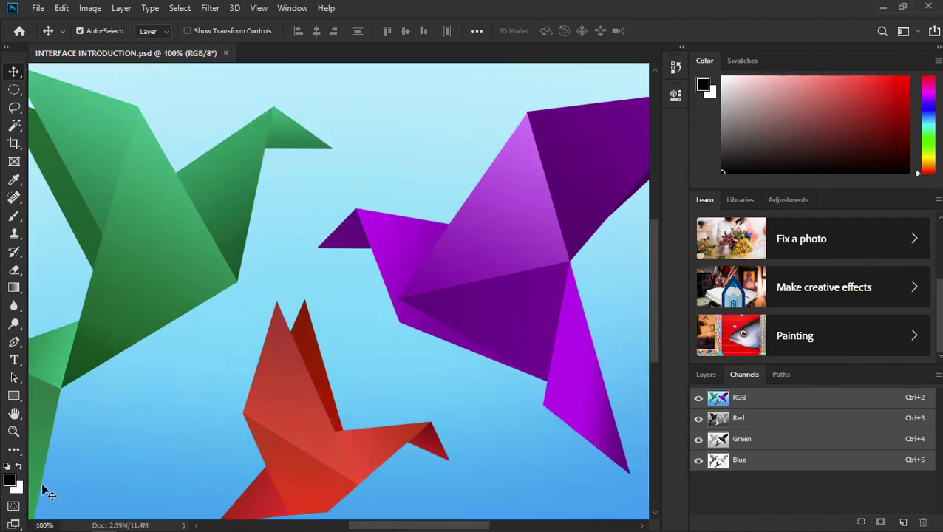
{"action": "left_click_drag", "start_coordinate": [109, 207], "coordinate": [120, 151]}
{"action": "left_click_drag", "start_coordinate": [444, 426], "coordinate": [477, 351]}
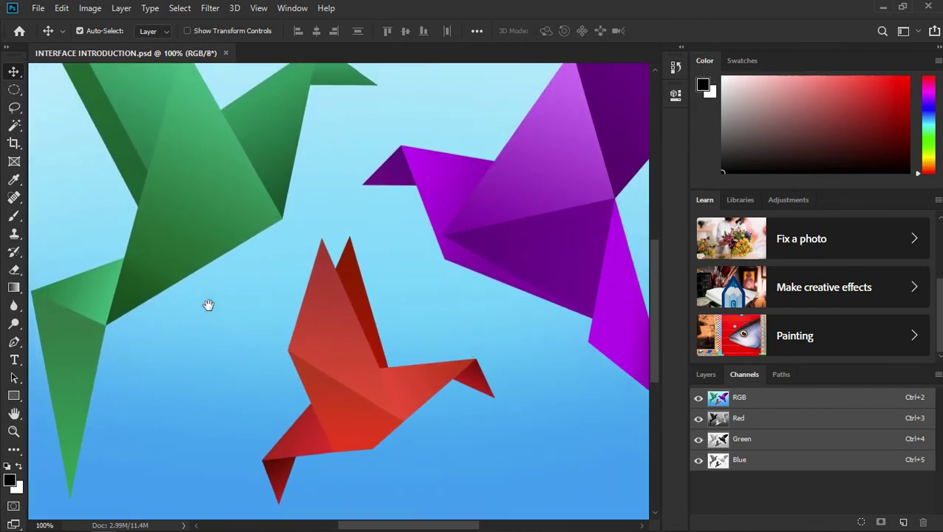
Set the bird document's zoom level to 50%
{"action": "left_click", "coordinate": [54, 525]}
{"action": "type", "text": "50"}
{"action": "key", "text": "Return"}
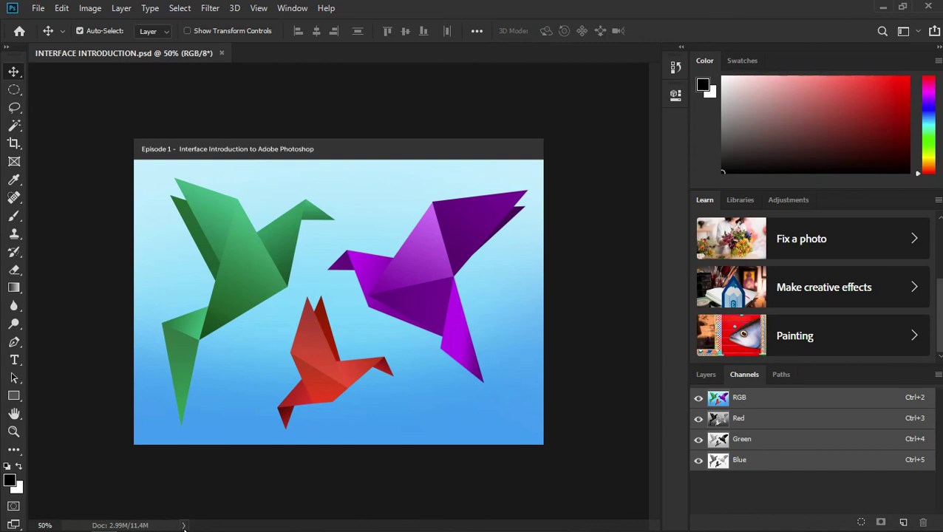
Show the Document Profile and then the Layer Count in the status information, and bring up the layer list for comparison
{"action": "left_click", "coordinate": [184, 527]}
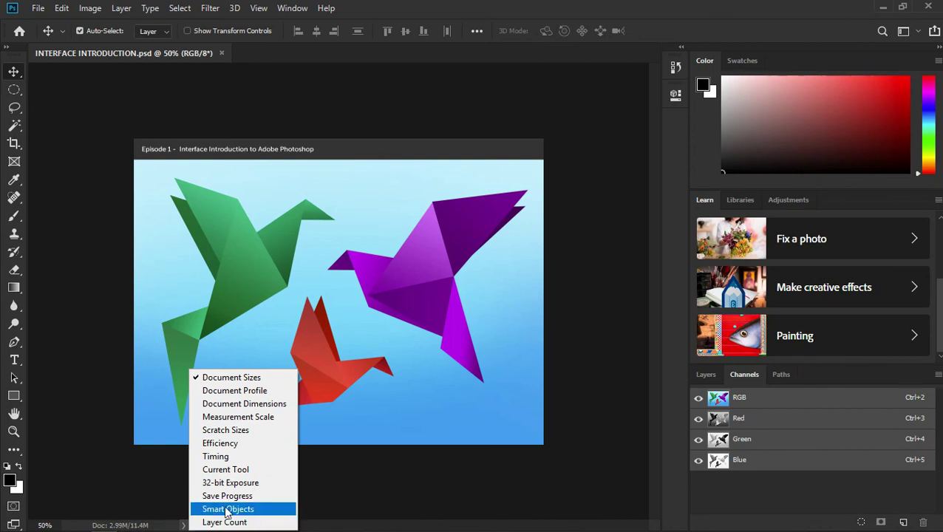
{"action": "left_click", "coordinate": [273, 391]}
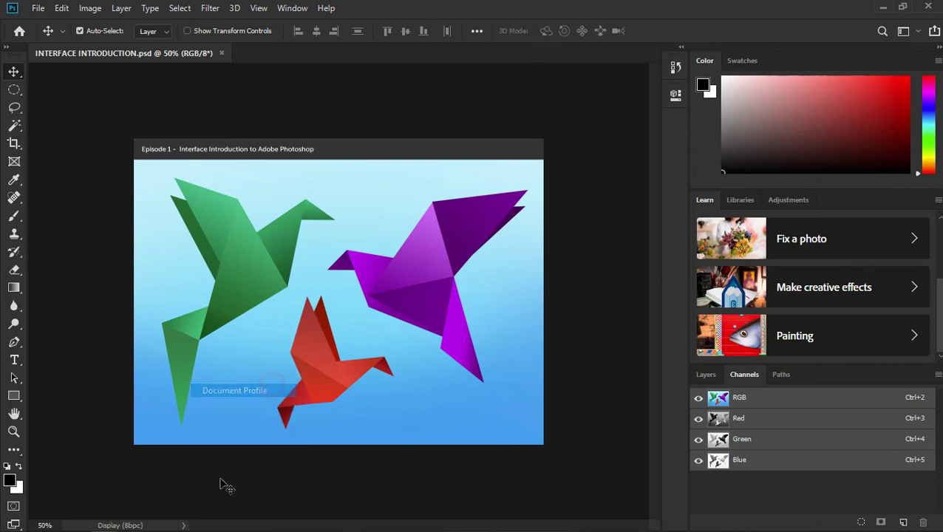
{"action": "left_click", "coordinate": [182, 526]}
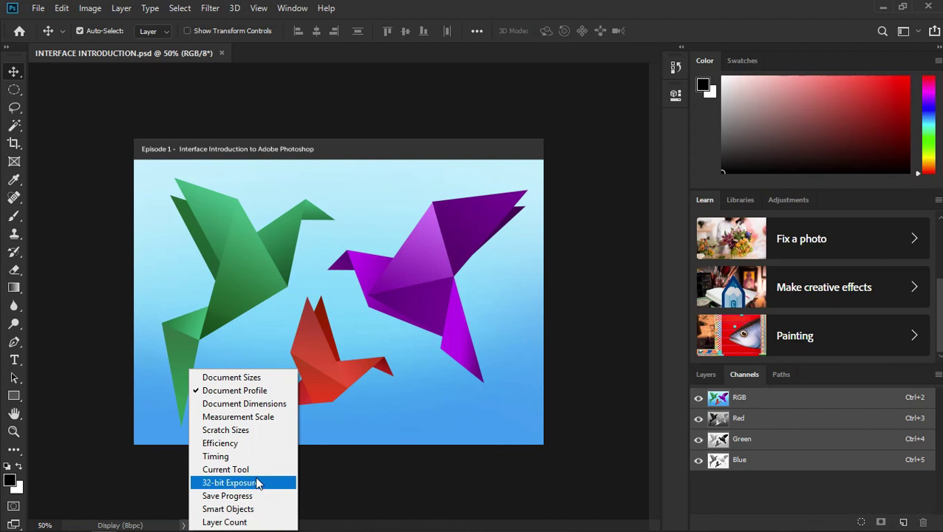
{"action": "left_click", "coordinate": [224, 523]}
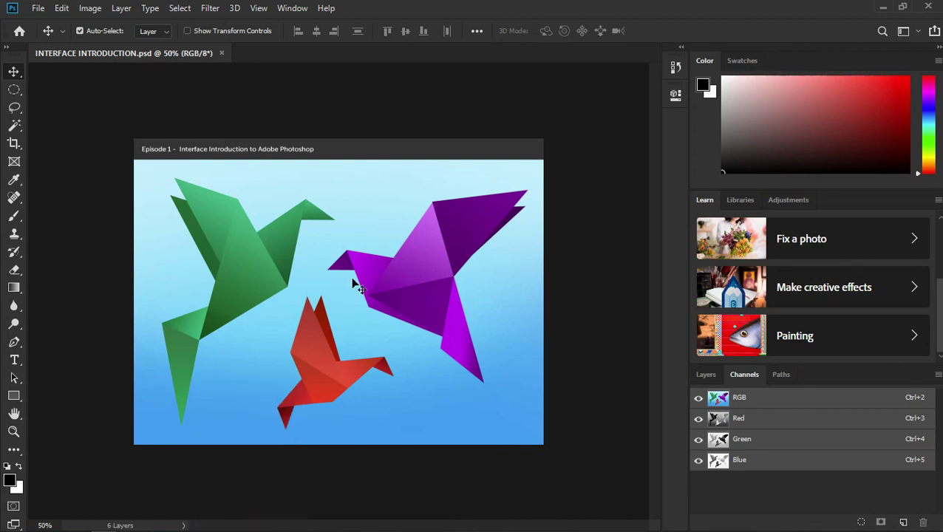
{"action": "left_click", "coordinate": [704, 375]}
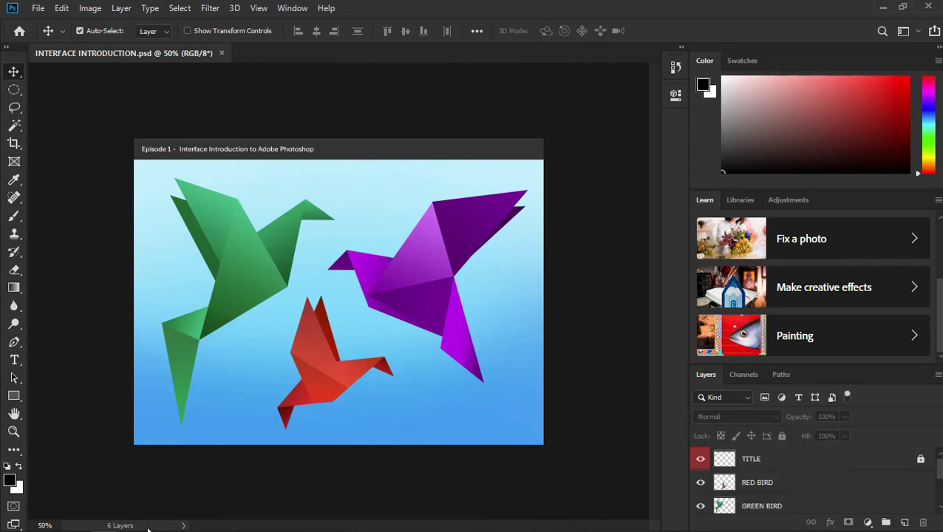
Switch the status information back to Document Sizes and inspect its readout
{"action": "left_click", "coordinate": [183, 526]}
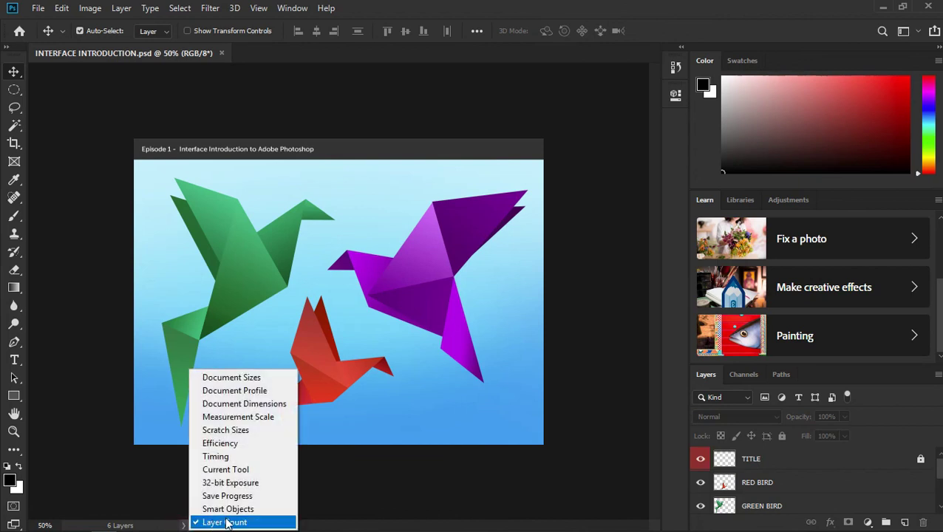
{"action": "left_click", "coordinate": [248, 379]}
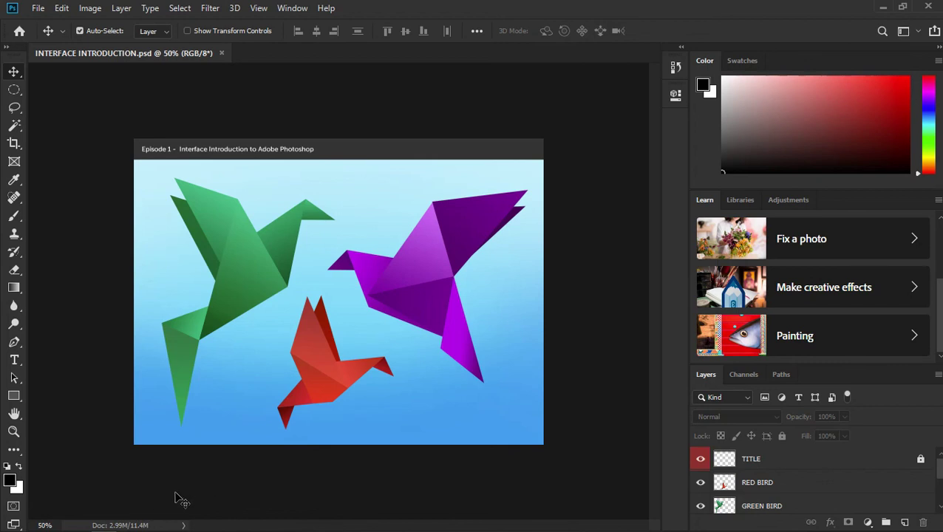
{"action": "left_click", "coordinate": [126, 525]}
Create two blank RGB documents of 1366 x 768 pixels at 72 pixels/inch with white backgrounds
{"action": "left_click", "coordinate": [38, 9]}
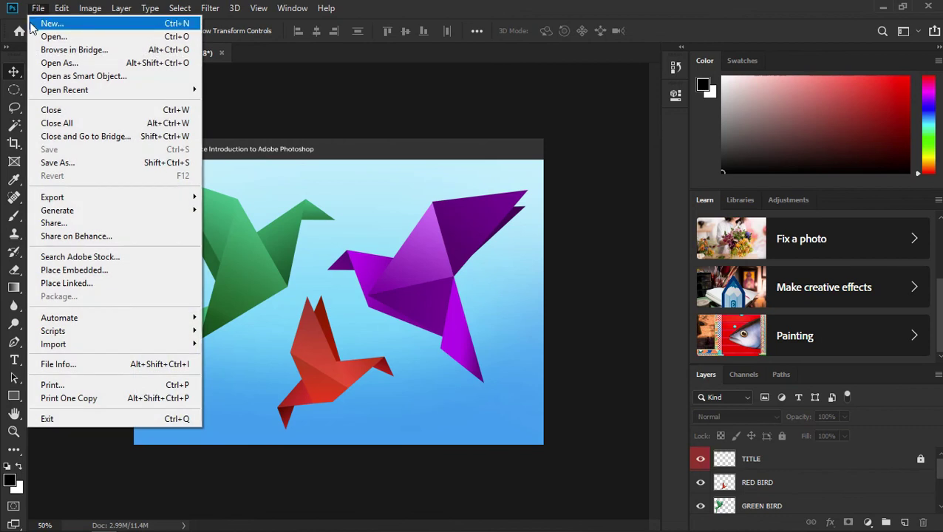
{"action": "left_click", "coordinate": [30, 23]}
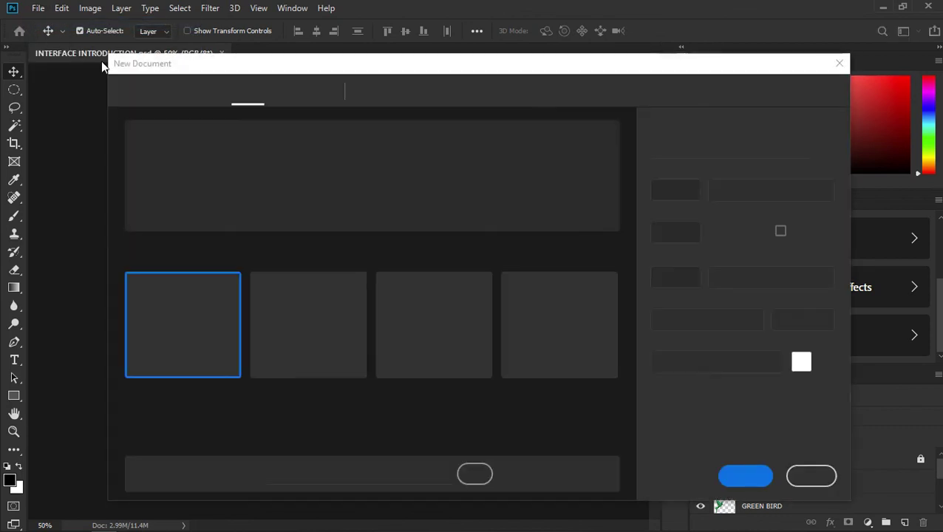
{"action": "left_click", "coordinate": [752, 474]}
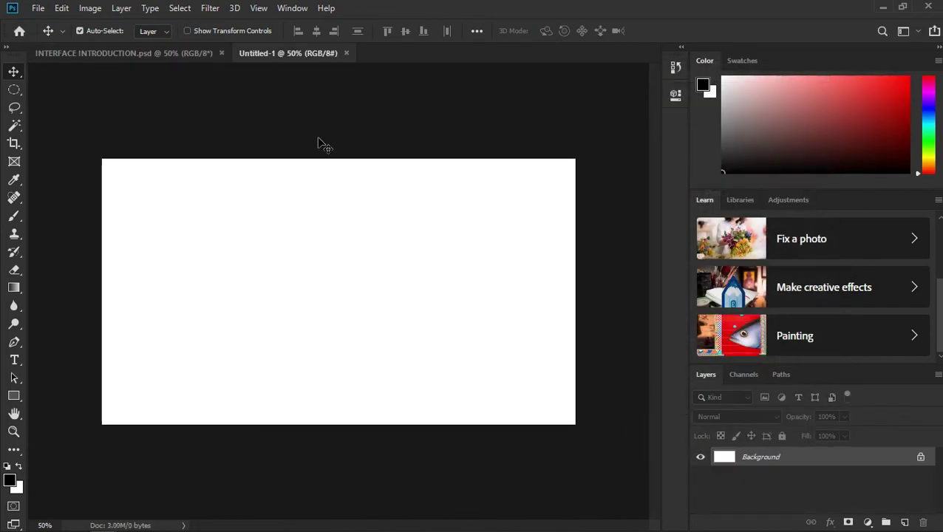
{"action": "left_click", "coordinate": [39, 8]}
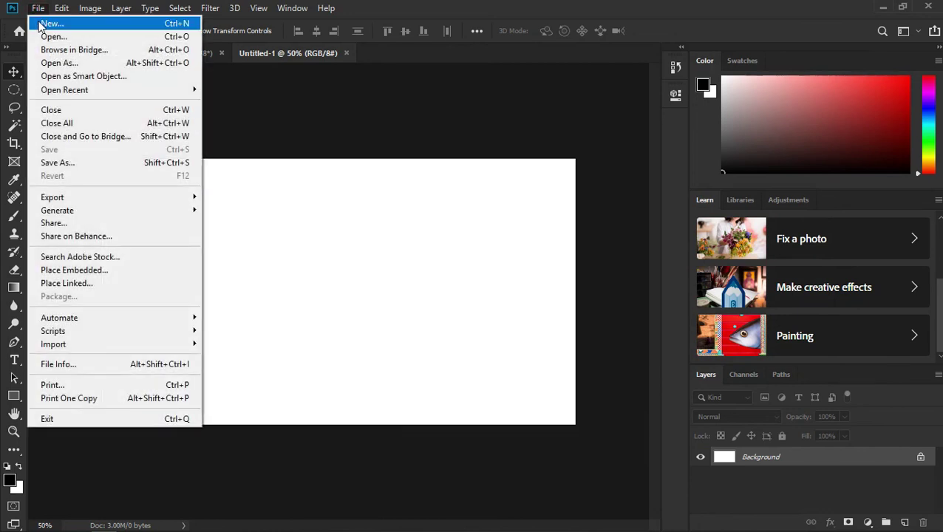
{"action": "left_click", "coordinate": [39, 23]}
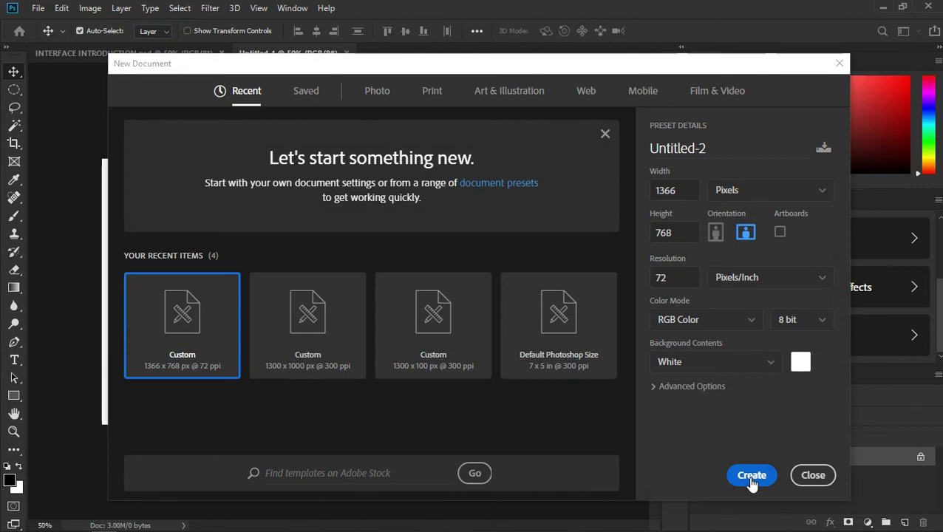
{"action": "left_click", "coordinate": [750, 478]}
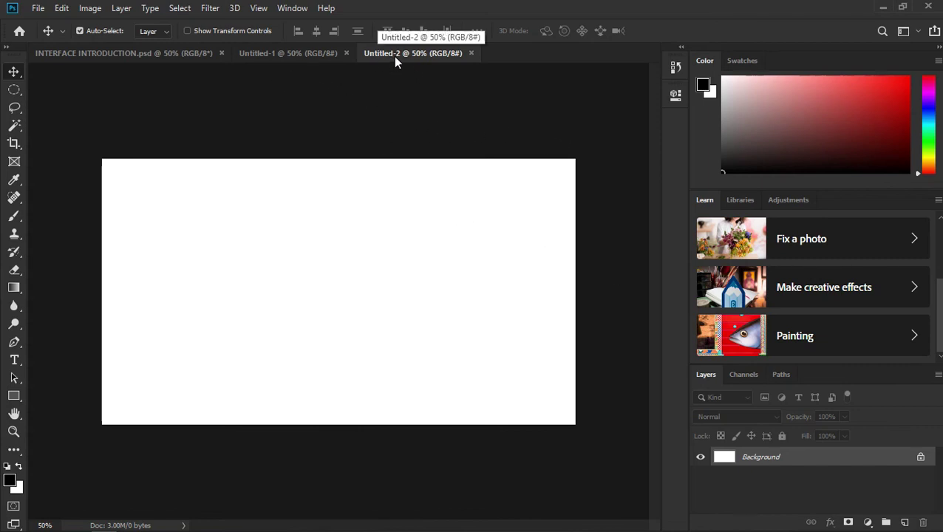
Switch back and forth between the bird document and the two blank documents to compare the open files
{"action": "left_click", "coordinate": [282, 54]}
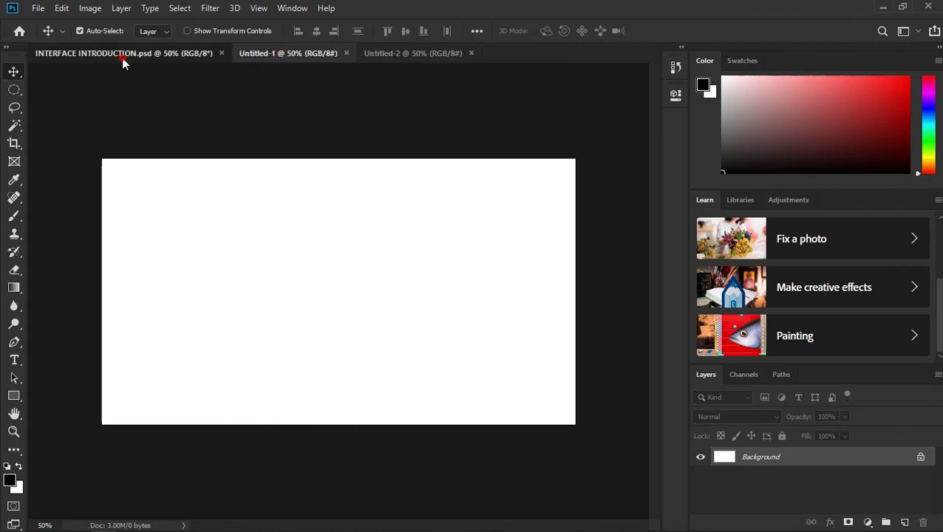
{"action": "left_click", "coordinate": [82, 59]}
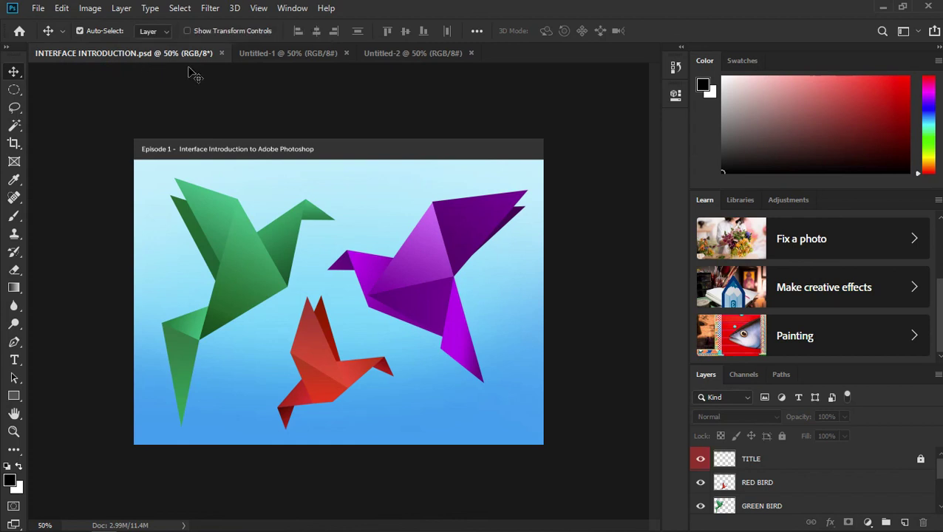
{"action": "left_click", "coordinate": [289, 58]}
{"action": "left_click", "coordinate": [414, 57]}
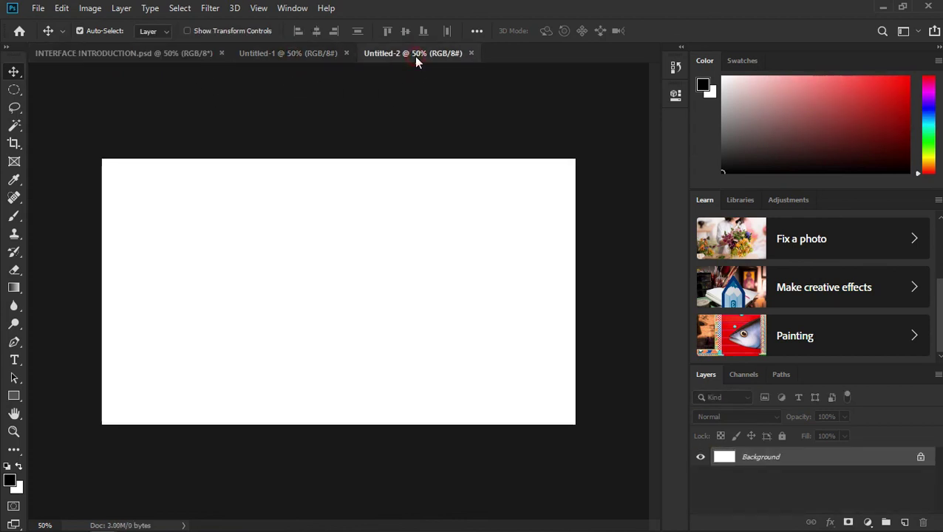
{"action": "left_click", "coordinate": [311, 55]}
{"action": "left_click", "coordinate": [168, 56]}
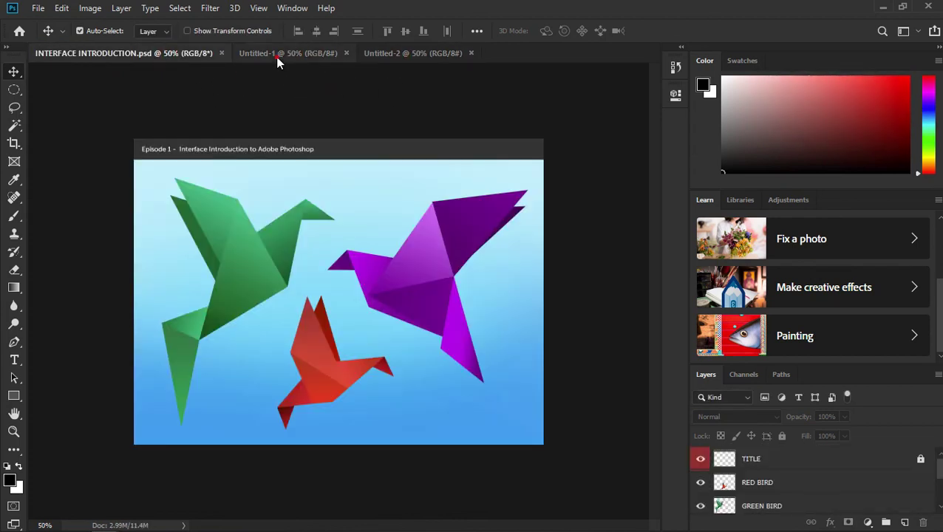
{"action": "left_click", "coordinate": [280, 56]}
{"action": "left_click", "coordinate": [413, 56]}
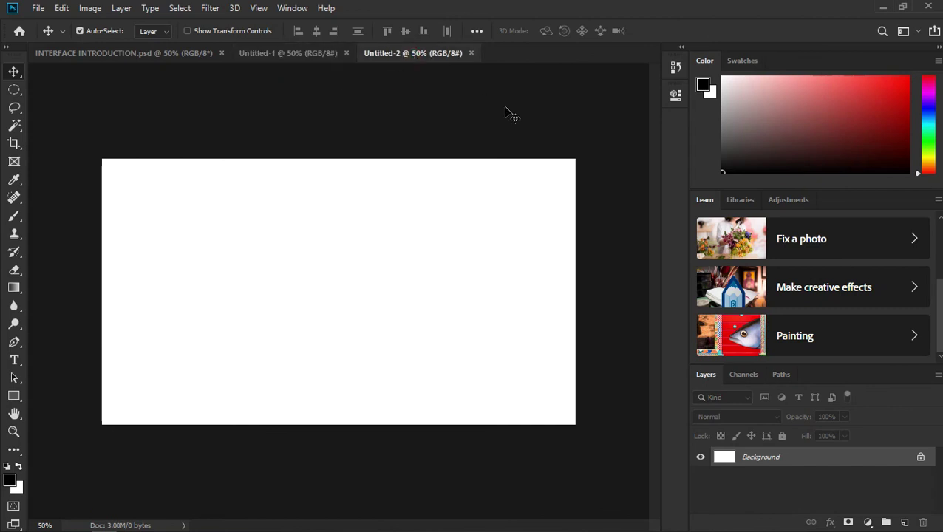
{"action": "left_click", "coordinate": [303, 55]}
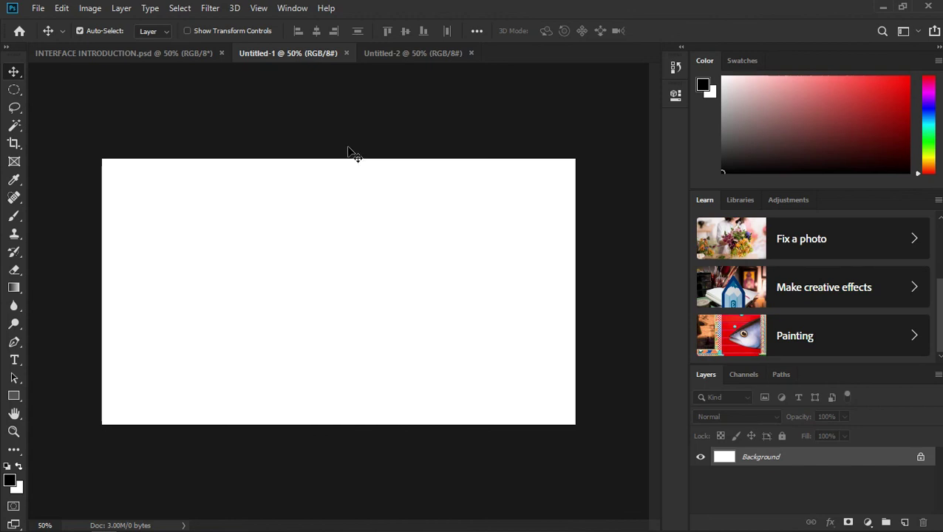
{"action": "left_click", "coordinate": [406, 56]}
{"action": "left_click", "coordinate": [169, 56]}
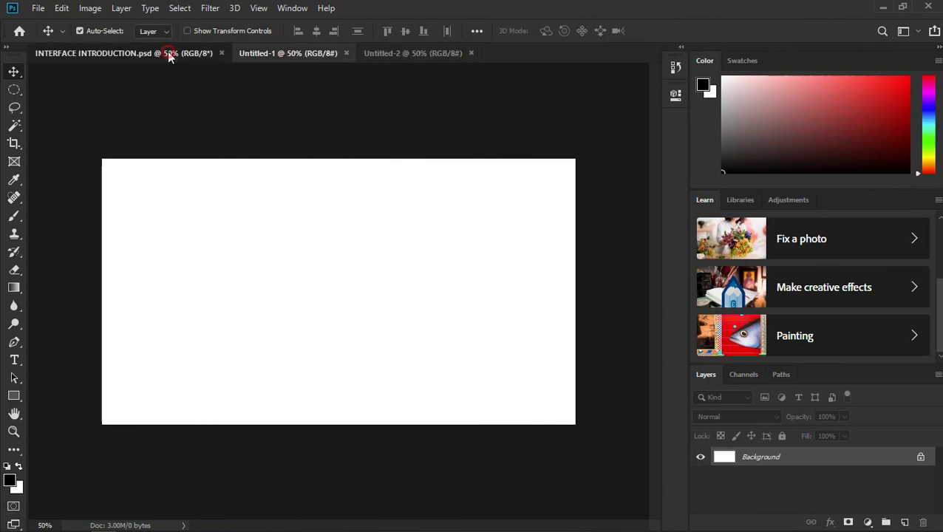
{"action": "left_click", "coordinate": [395, 55]}
{"action": "left_click", "coordinate": [288, 54]}
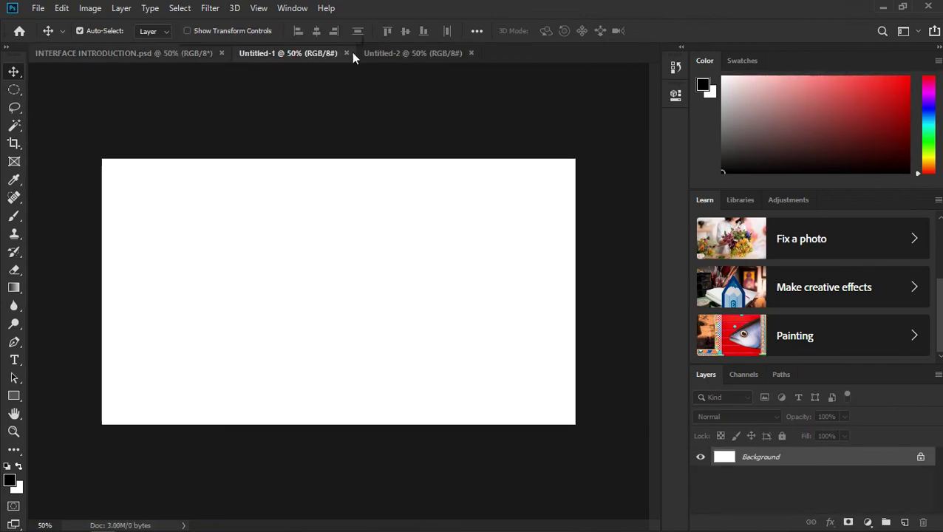
Close both blank documents, starting with the second, so that only INTERFACE INTRODUCTION.psd stays open
{"action": "left_click", "coordinate": [427, 54]}
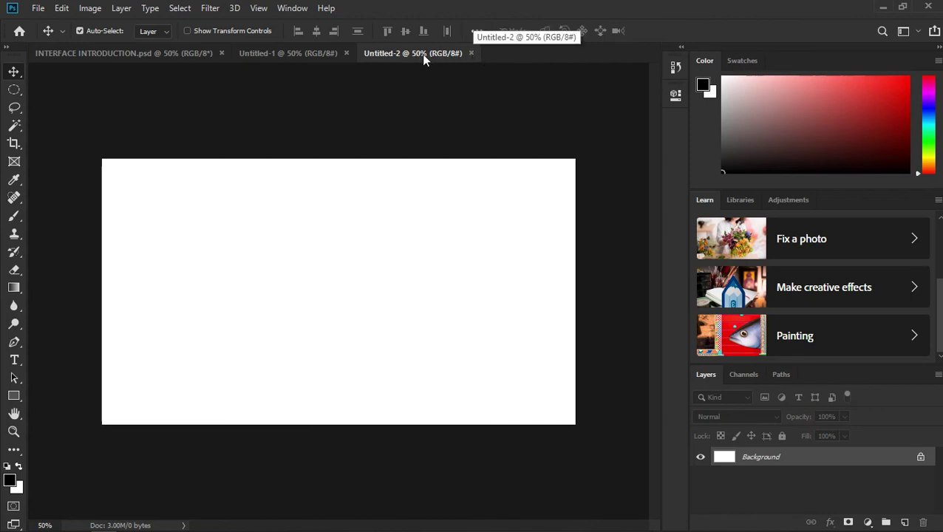
{"action": "left_click", "coordinate": [471, 53]}
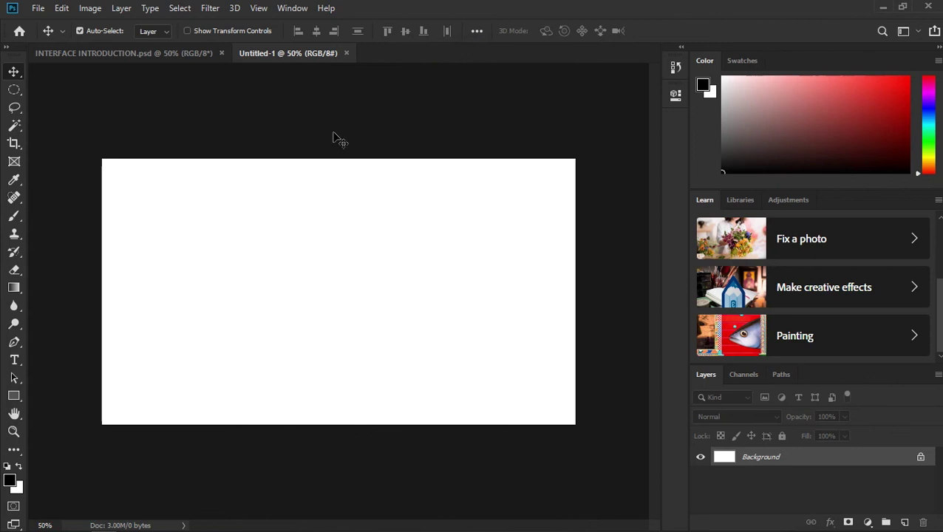
{"action": "left_click", "coordinate": [346, 54]}
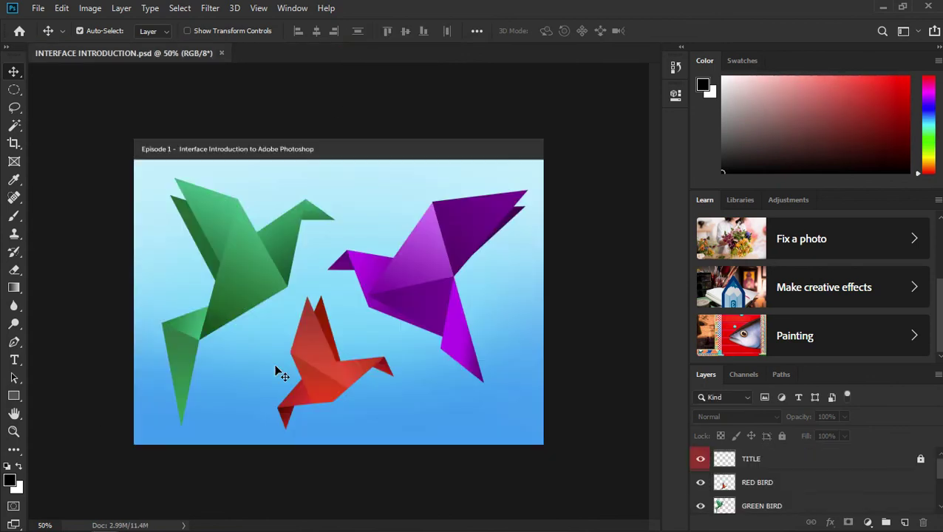